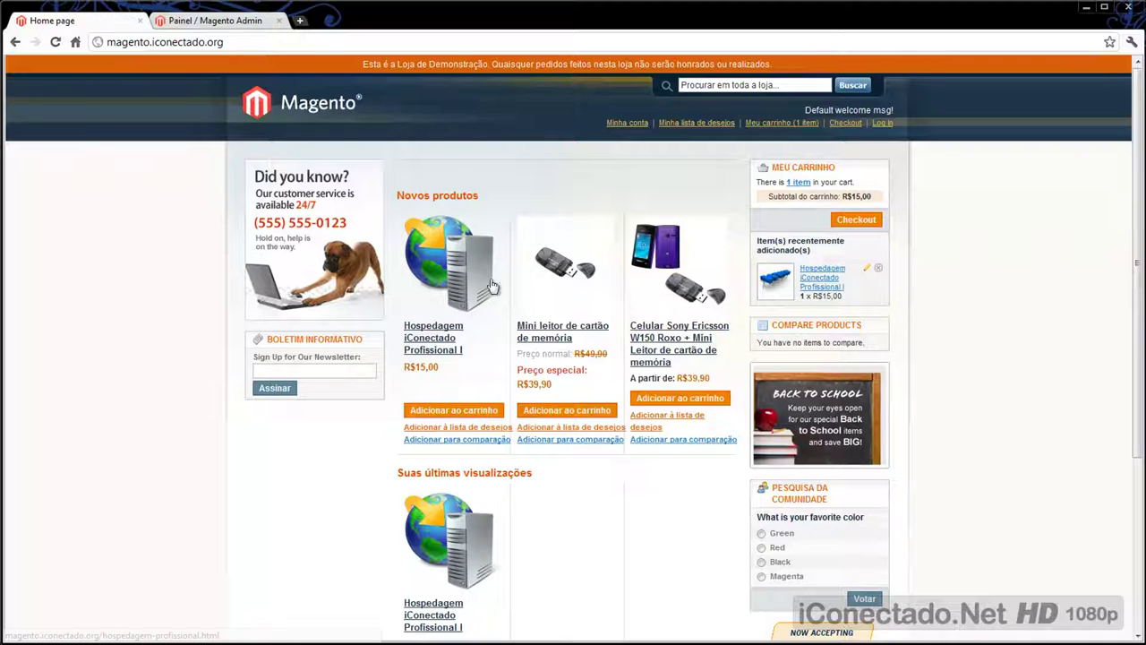
Step: Create a new catalog product in the admin panel with attribute set Default and type "Produto disponível para baixar"
click(205, 23)
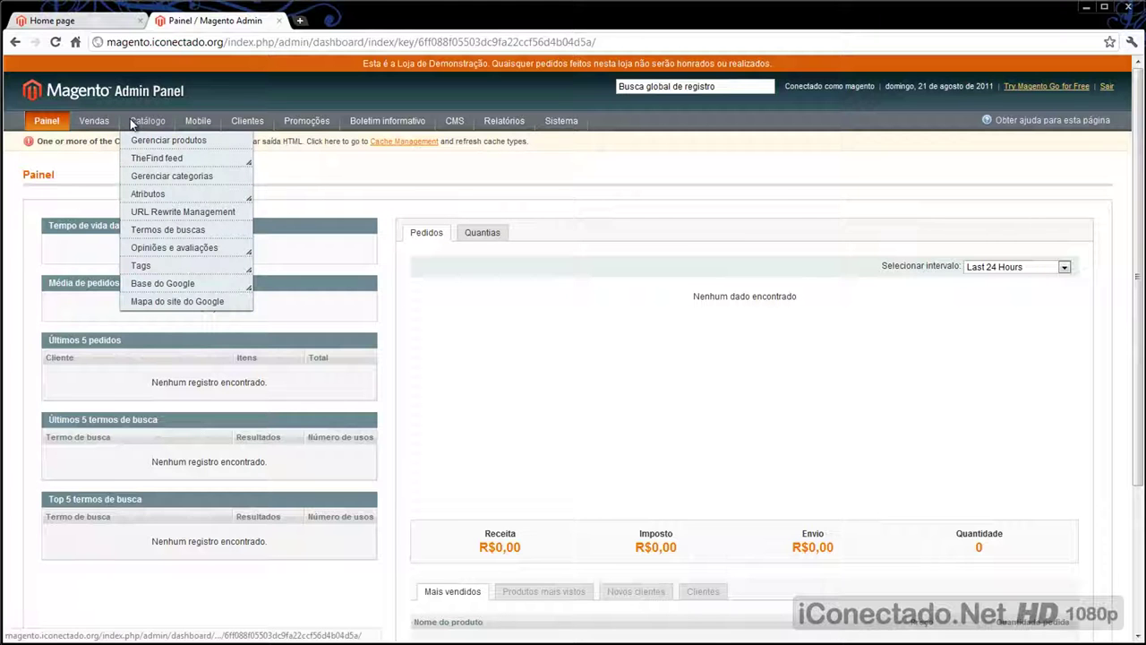
click(145, 141)
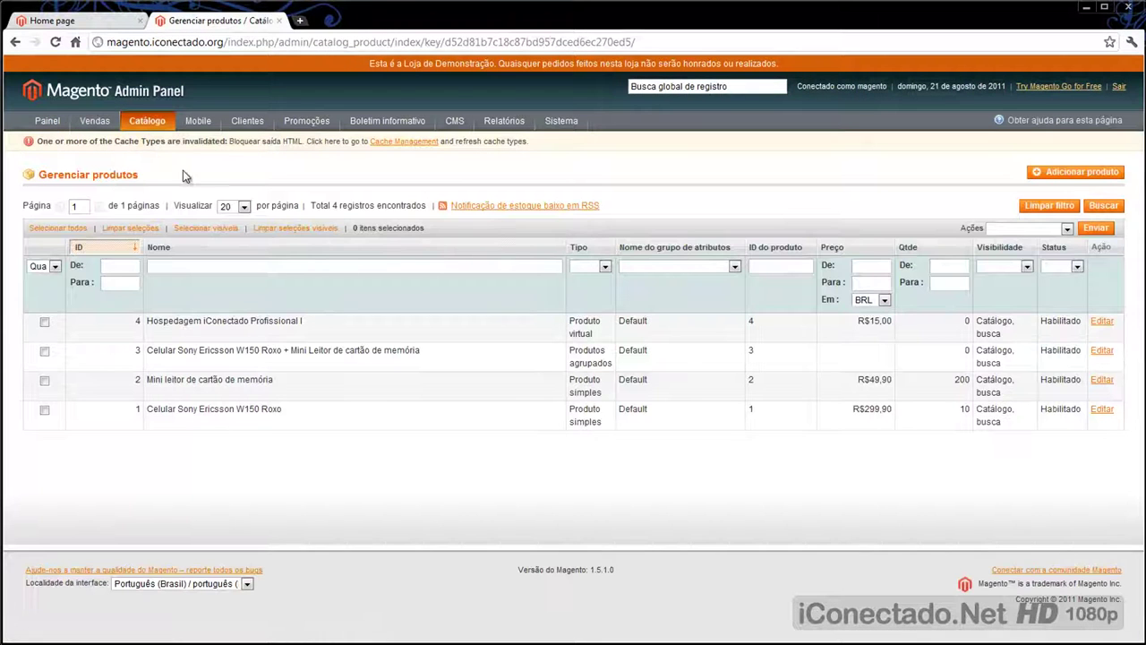
click(1074, 175)
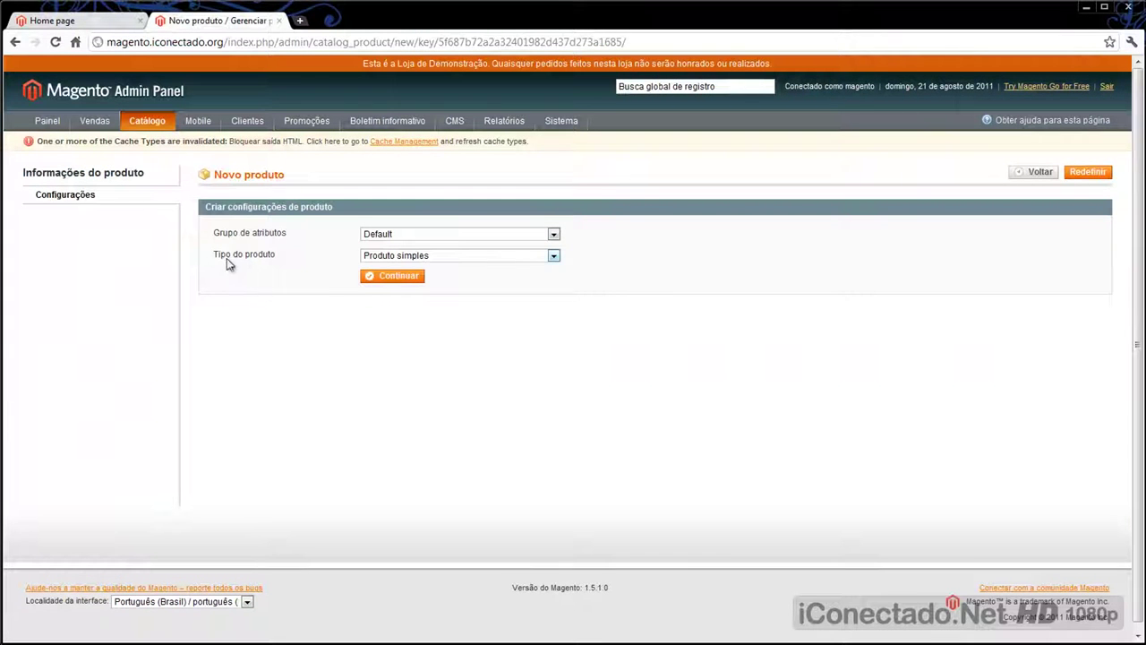
click(410, 259)
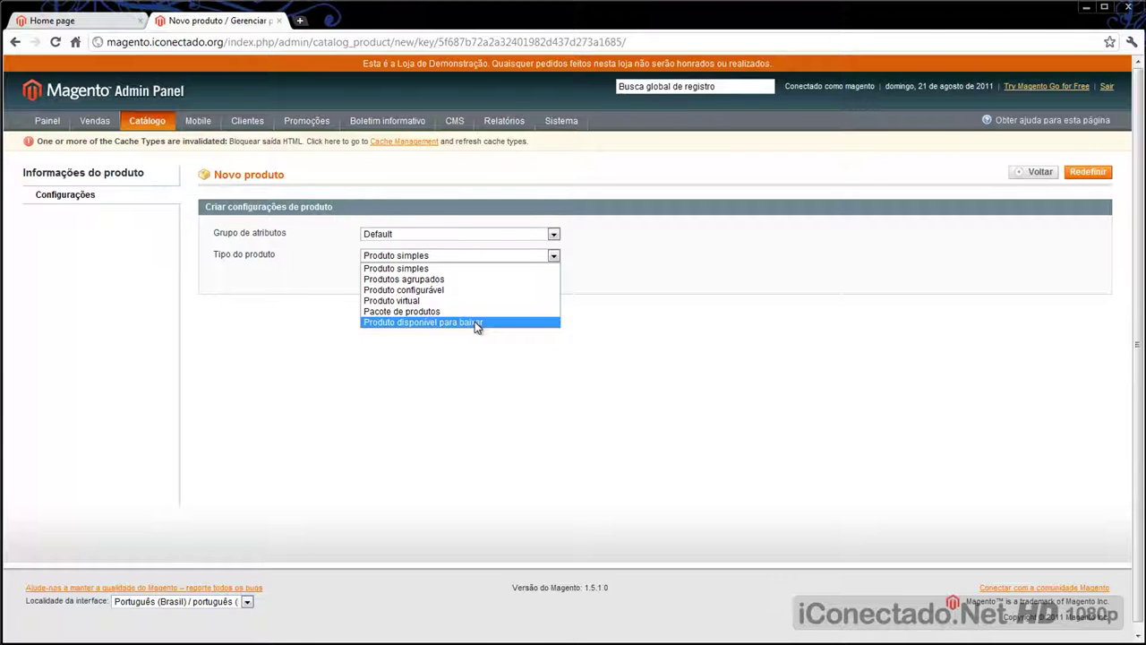
click(427, 324)
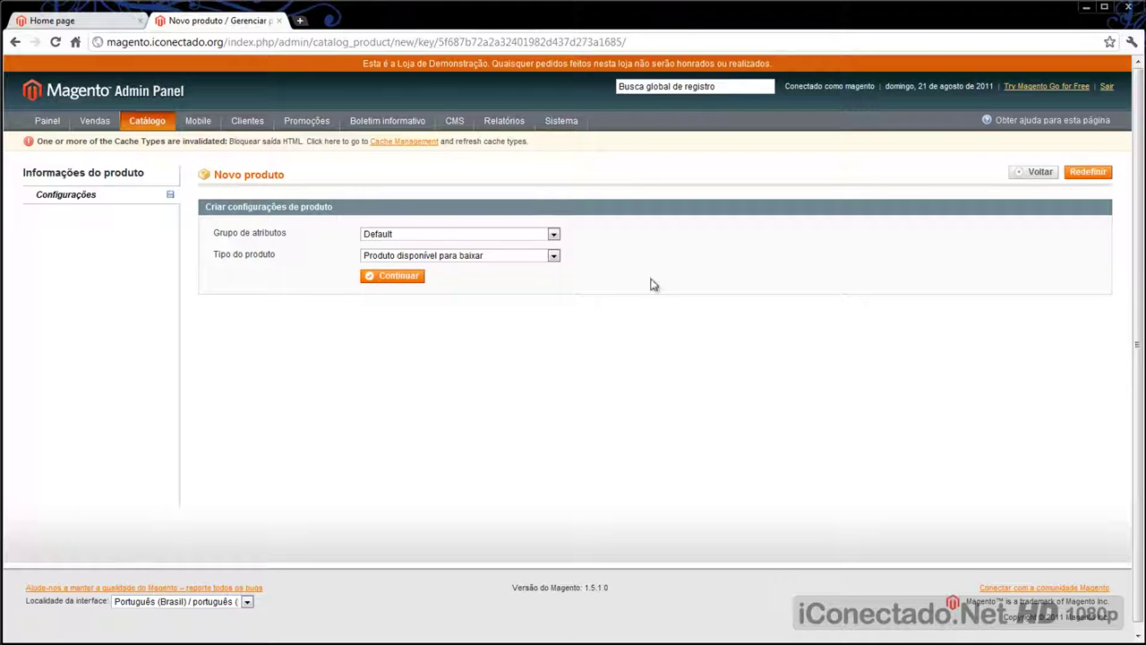
click(368, 279)
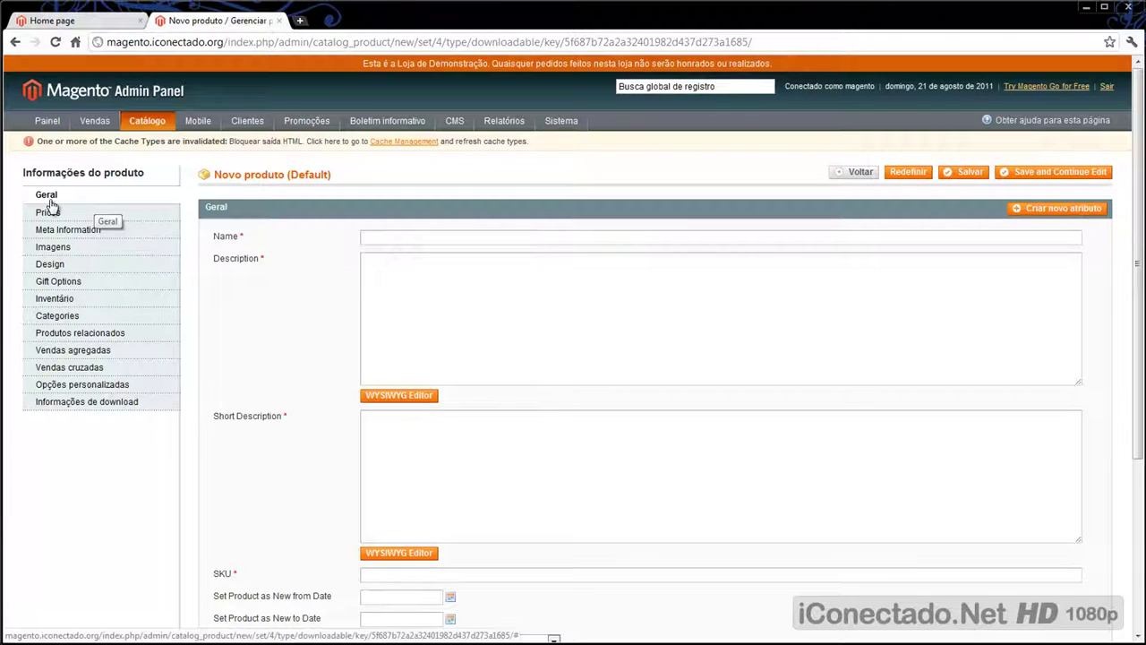
Step: Name the product "Pacote de fontes para windows", with description "Excelente pacote com 500 fontes para windows." and short description "pacote com fontes para windows."
click(420, 240)
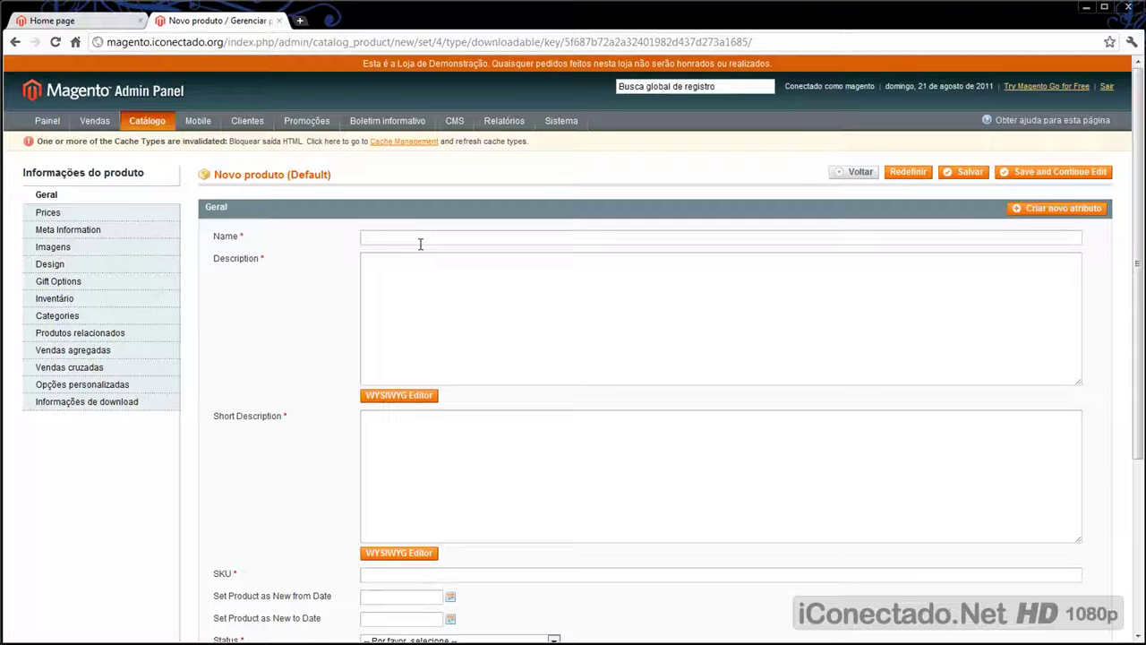
click(440, 290)
click(405, 446)
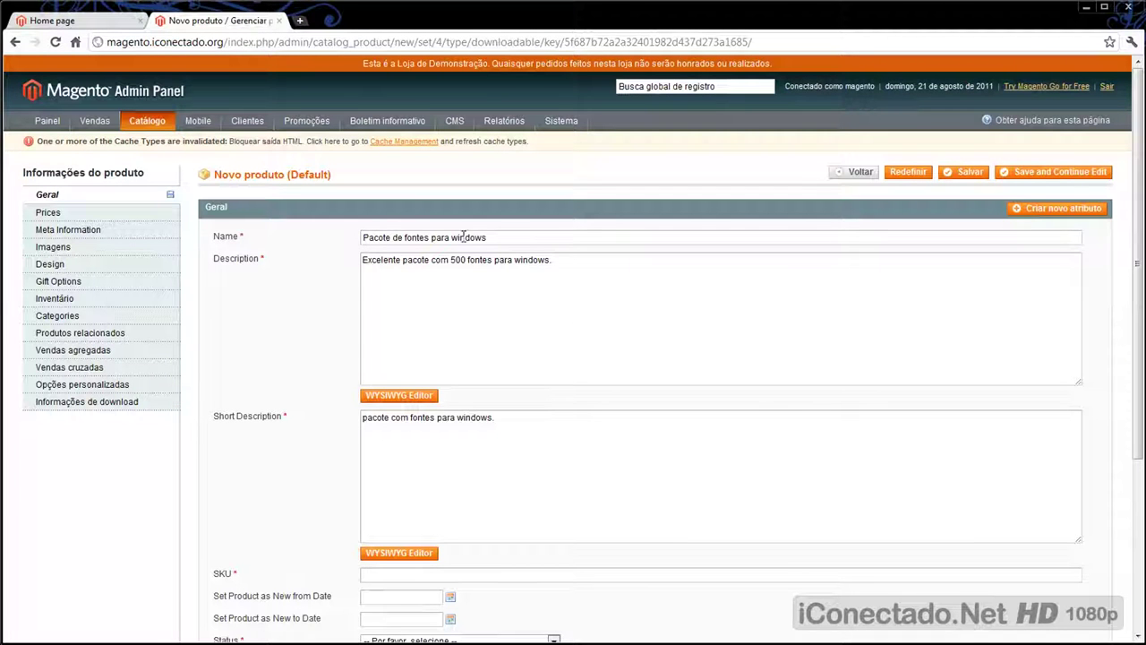
Step: Set the product's SKU to 5
scroll(507, 457, down, 2)
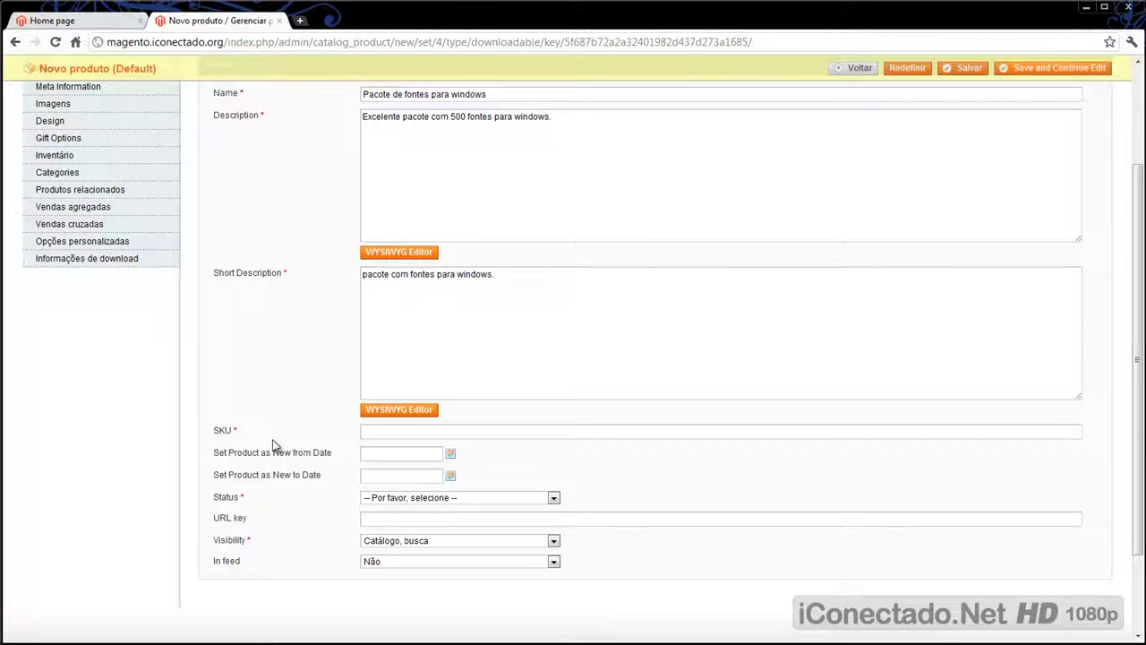
click(113, 23)
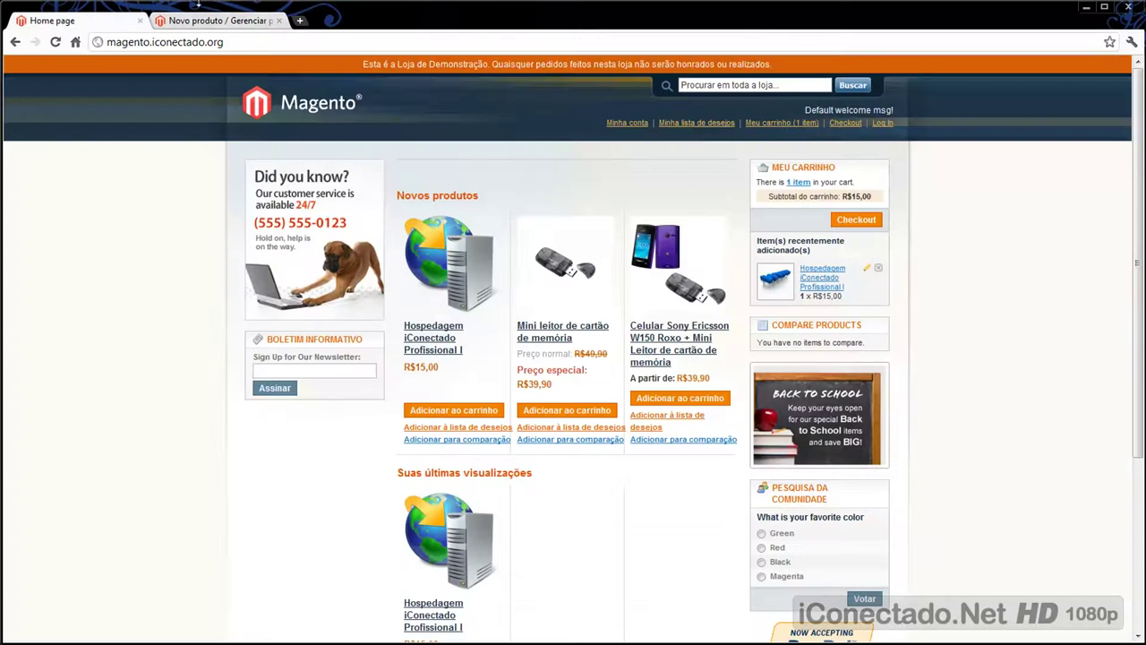
click(199, 20)
text(5)
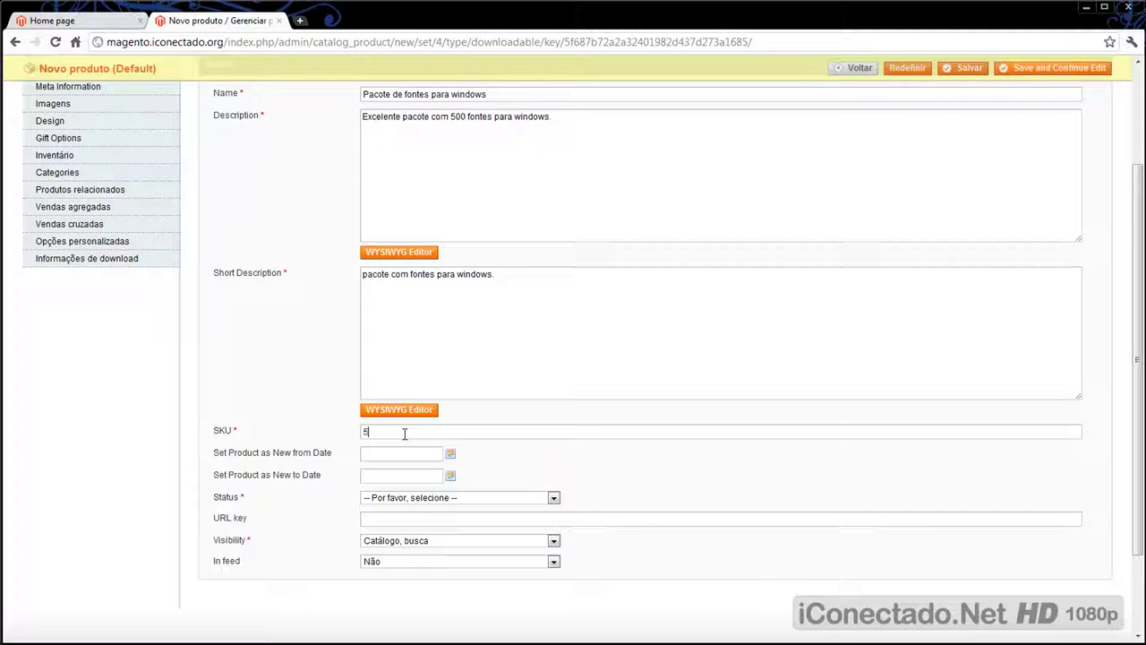
Step: Set the product as new from 21/08/11 to 31/08/11
click(451, 456)
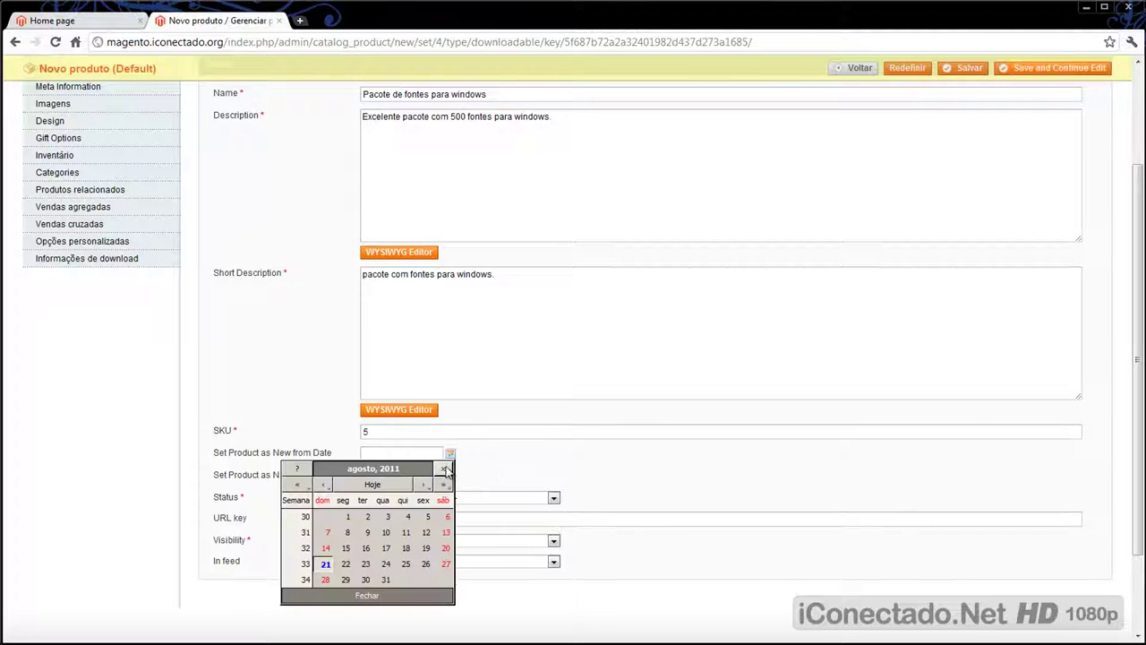
click(326, 566)
click(450, 476)
click(386, 579)
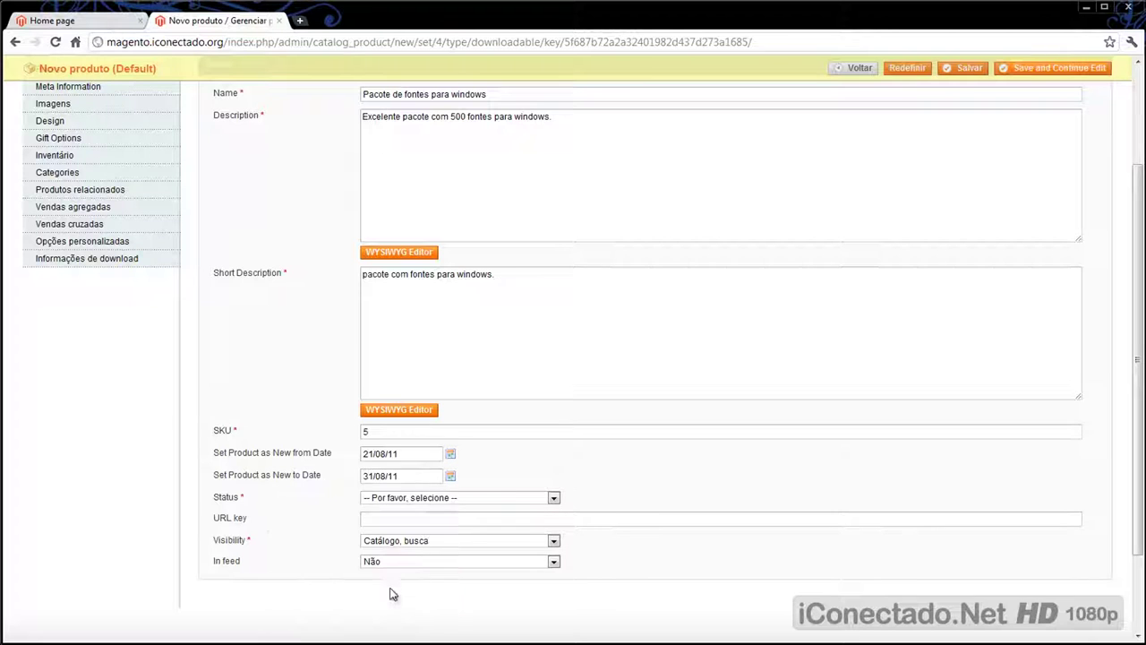
Step: Set the product status to Habilitado and the URL key to "pacote-fontes"
click(400, 500)
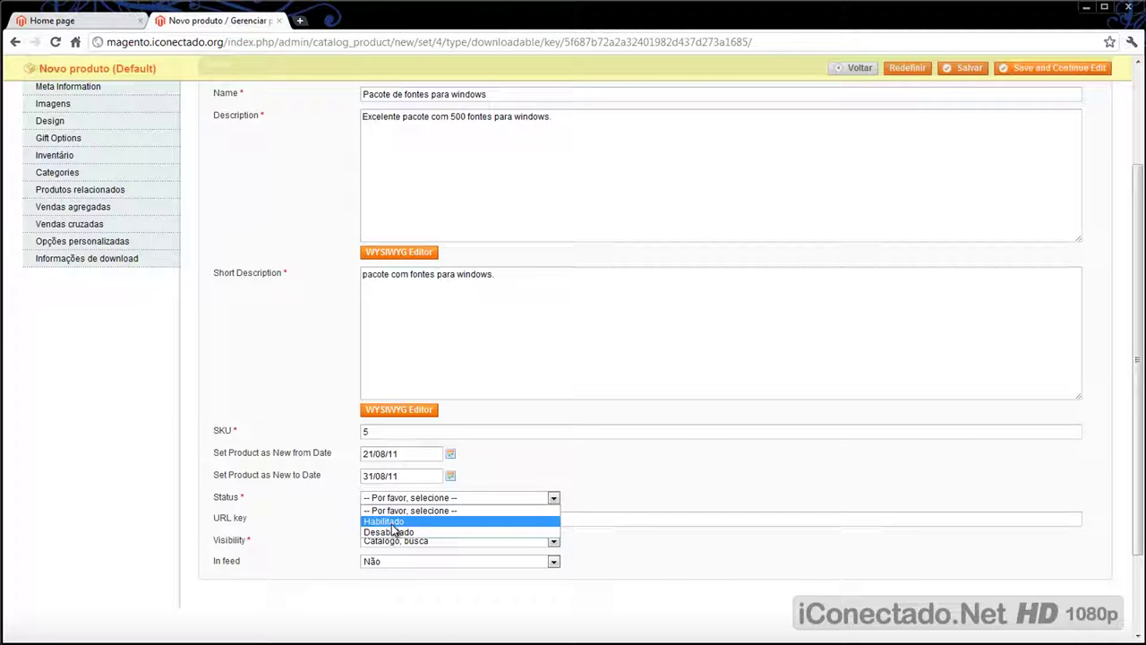
click(387, 521)
click(362, 519)
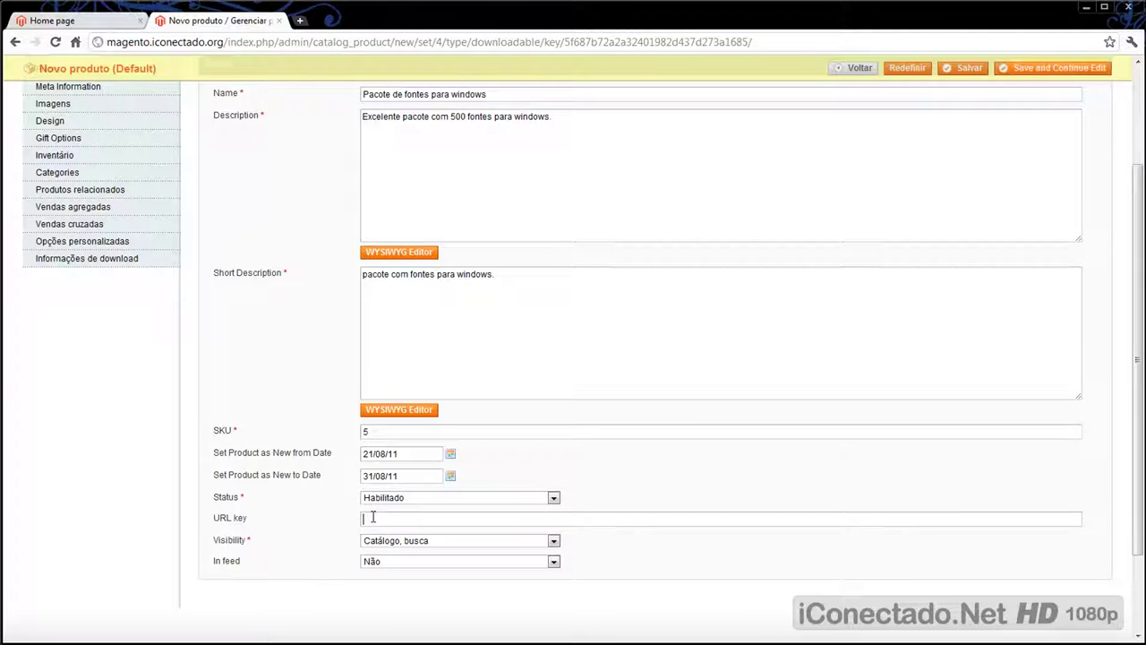
text(pacote-fontes)
click(382, 522)
key(BackSpace)
text(o)
Step: Set the product's price to 24.90 and its special price to 19.90
scroll(282, 542, up, 3)
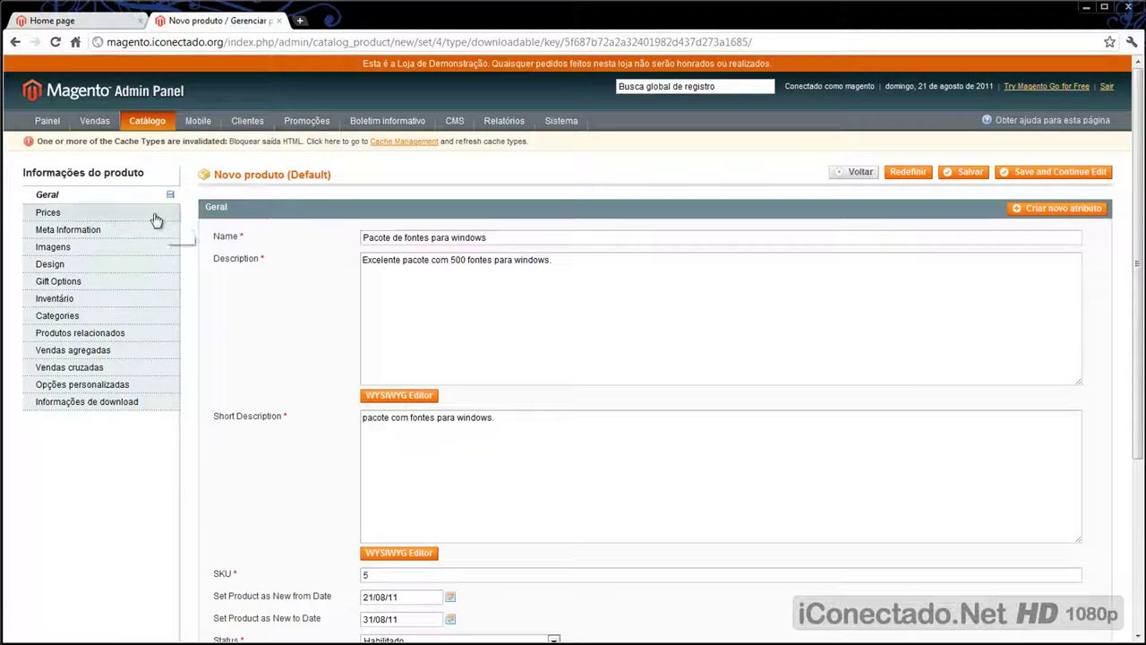
click(116, 215)
click(400, 240)
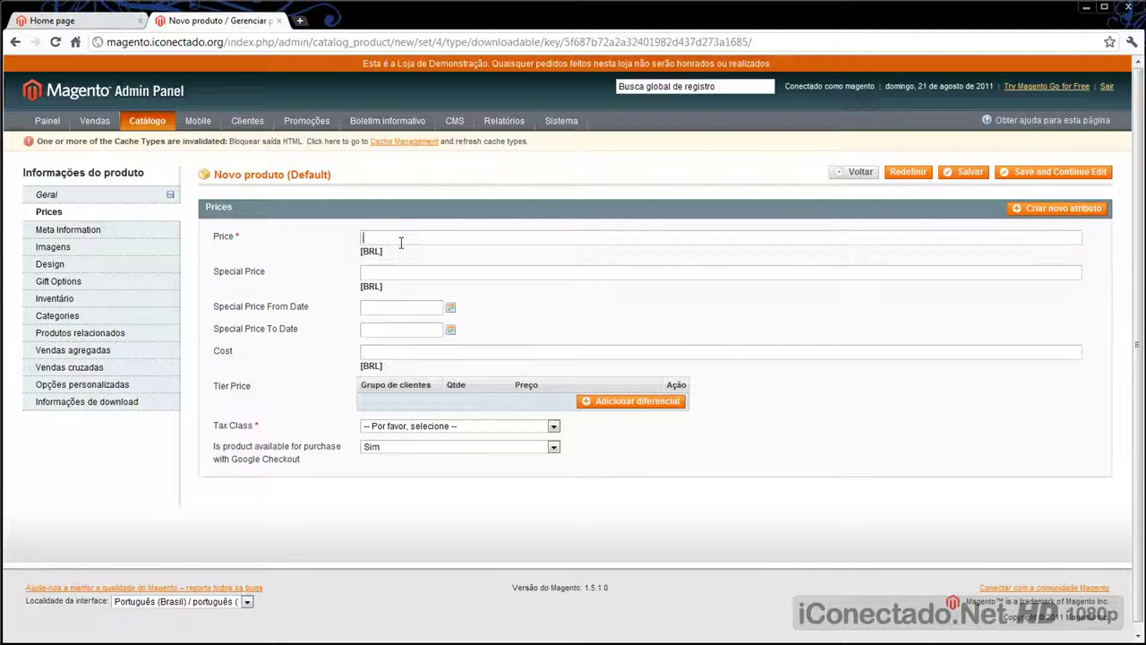
text(24.90)
key(Tab)
text(19.90)
Step: Set the special price period from 21/08/11 to 31/08/11 and the tax class to Nada
click(451, 307)
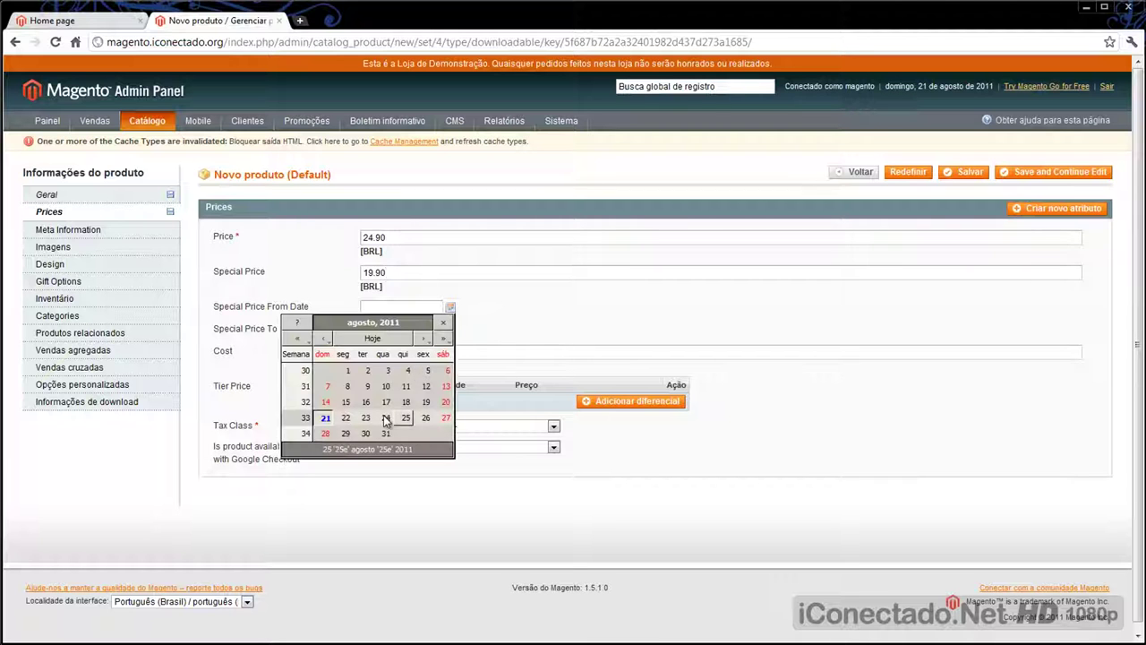
click(328, 416)
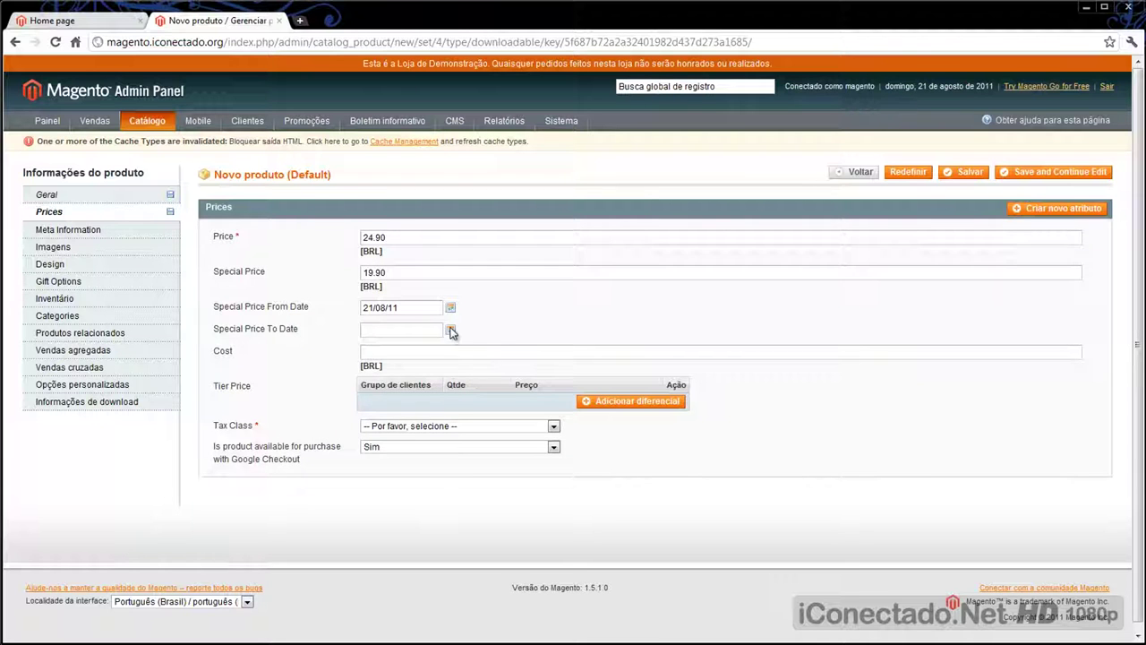
click(451, 330)
click(386, 456)
click(387, 427)
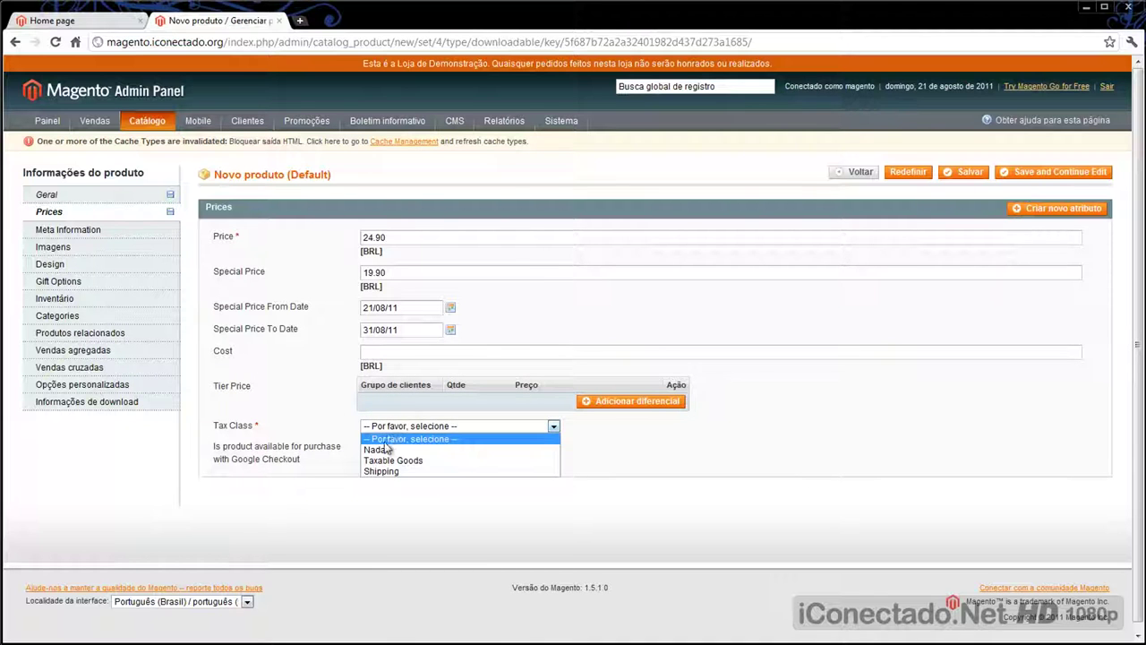
click(385, 450)
Step: Enter meta title "Pacote de fontes", meta keywords "fontes, fontes windows, fonts" and meta description "pacote de fontes para windows."
click(85, 232)
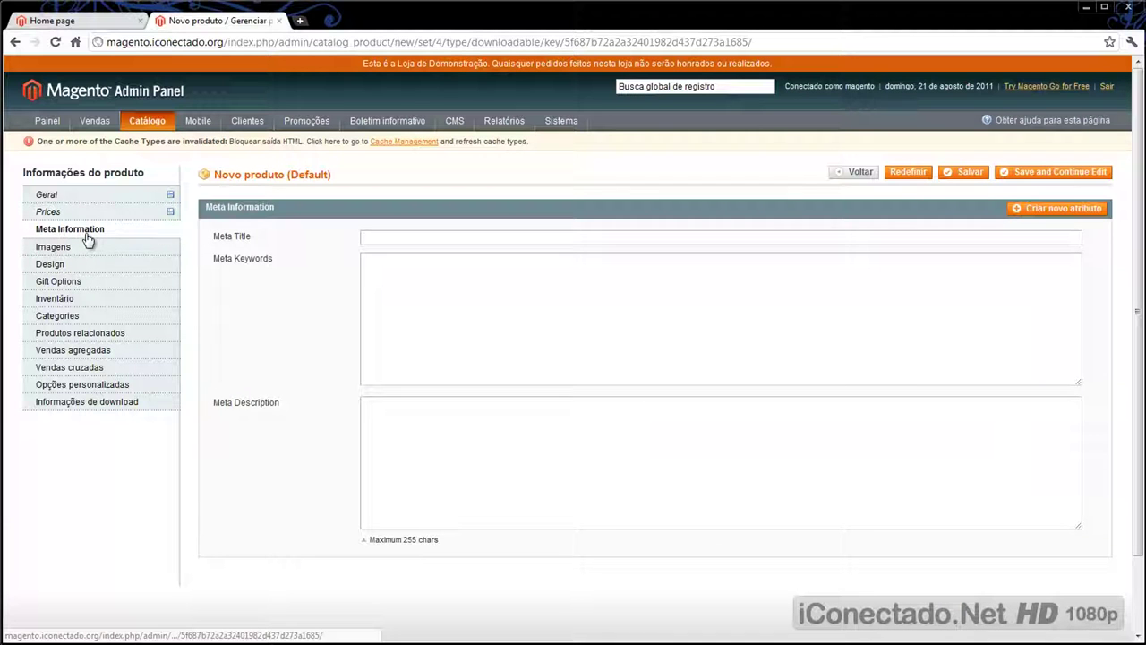
click(405, 238)
click(466, 455)
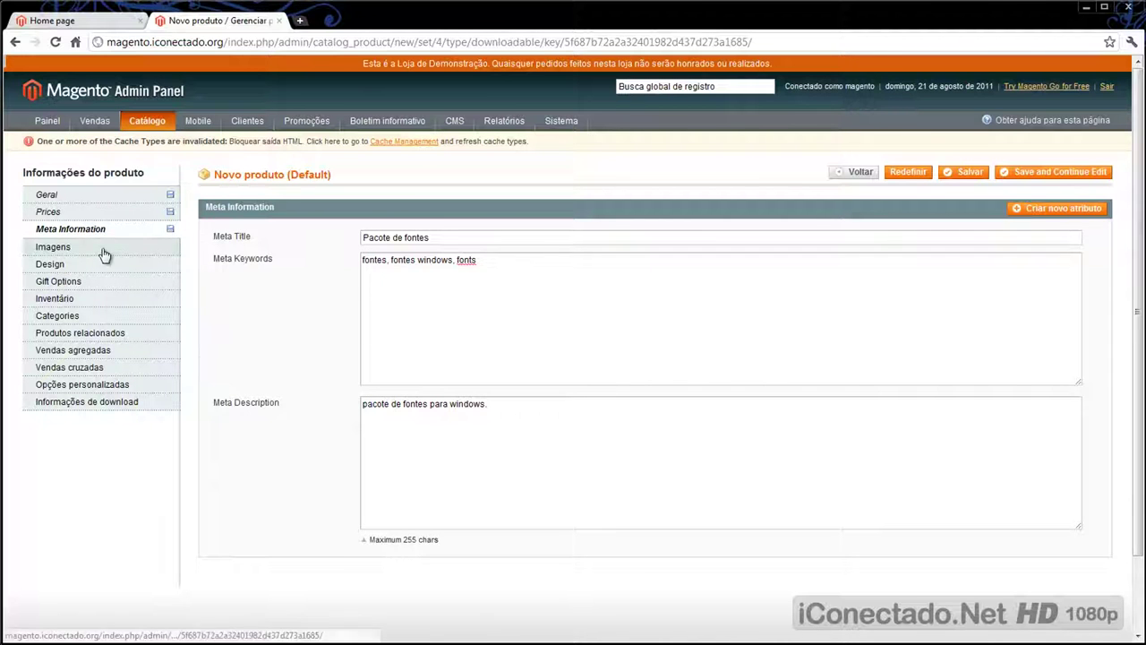
Step: Upload the download-fonts image and assign it as the product's base image, small image and thumbnail
click(104, 251)
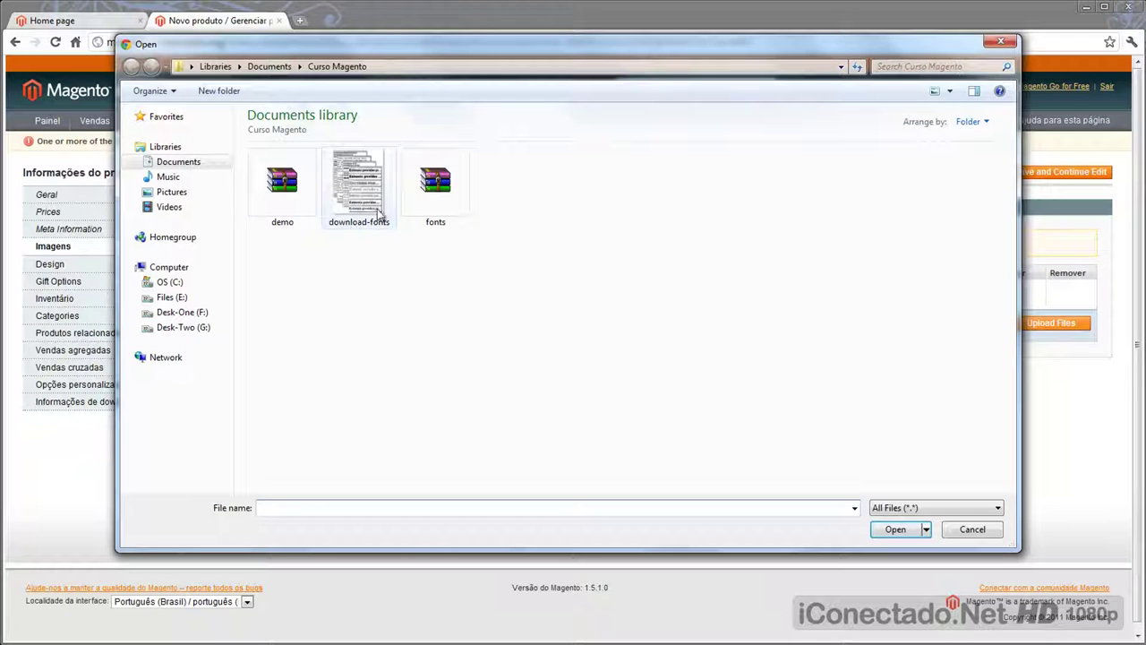
click(362, 191)
double_click(363, 190)
click(1043, 325)
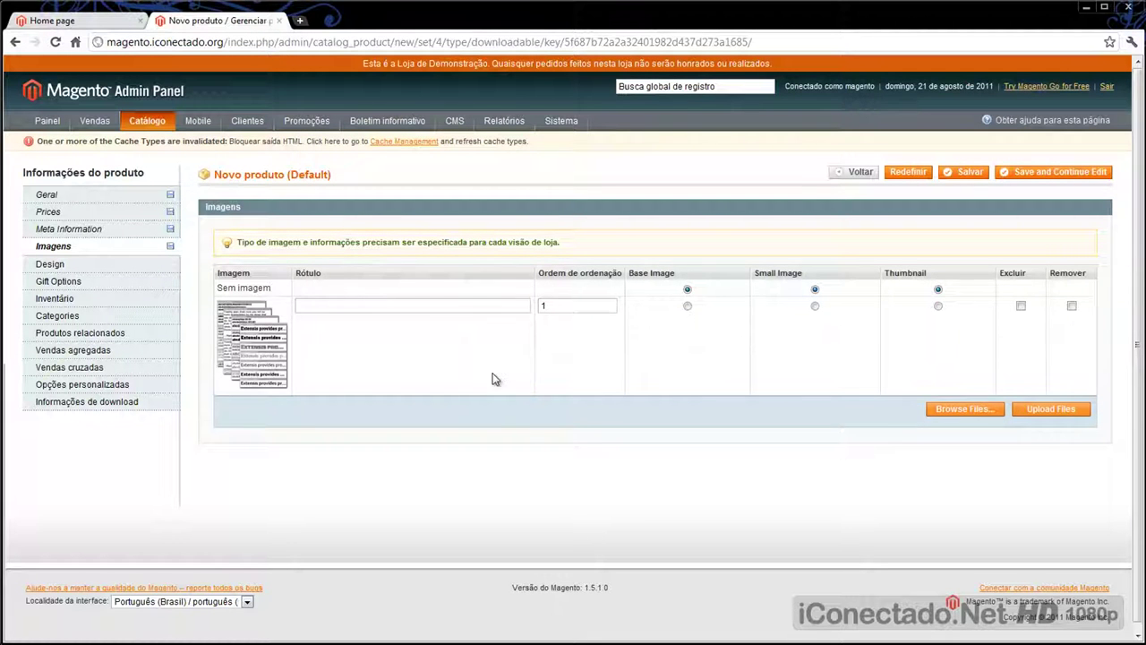
click(687, 307)
click(815, 307)
click(939, 307)
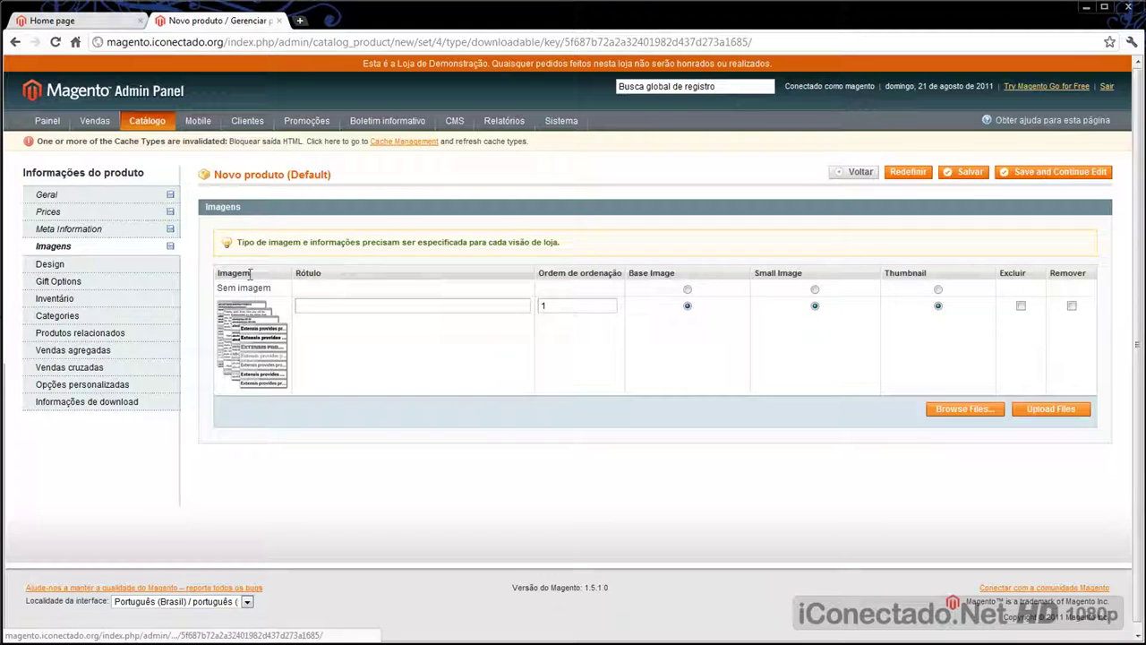
Step: Override the default stock management configuration in the product's inventory and set Gerenciar estoque to Não
click(105, 264)
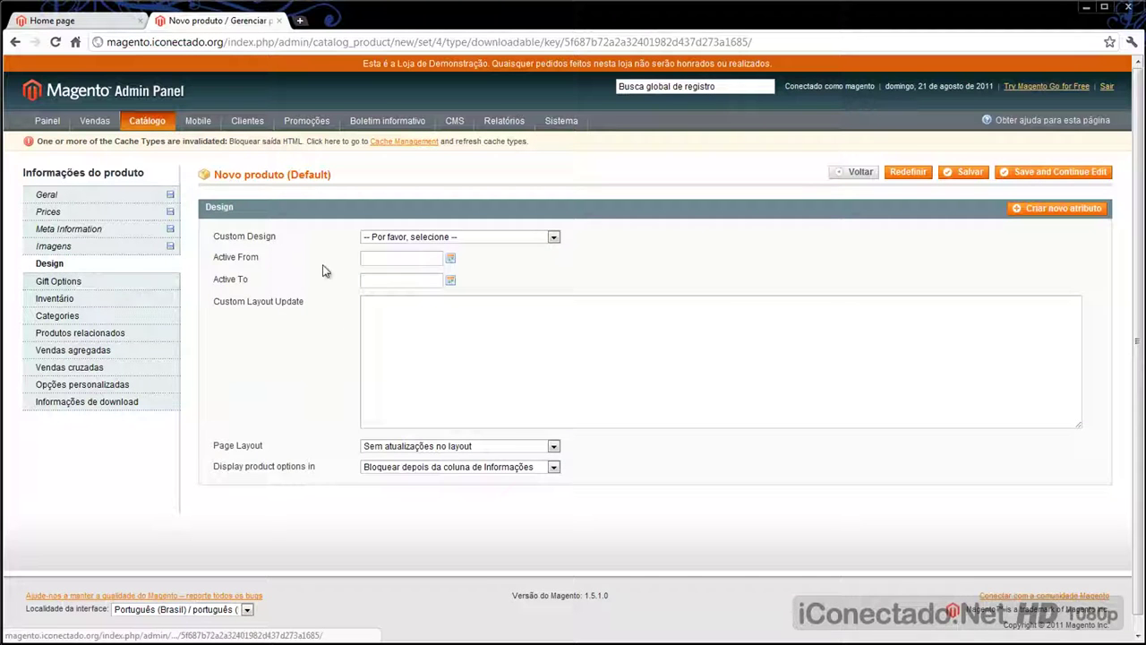
click(87, 282)
click(139, 302)
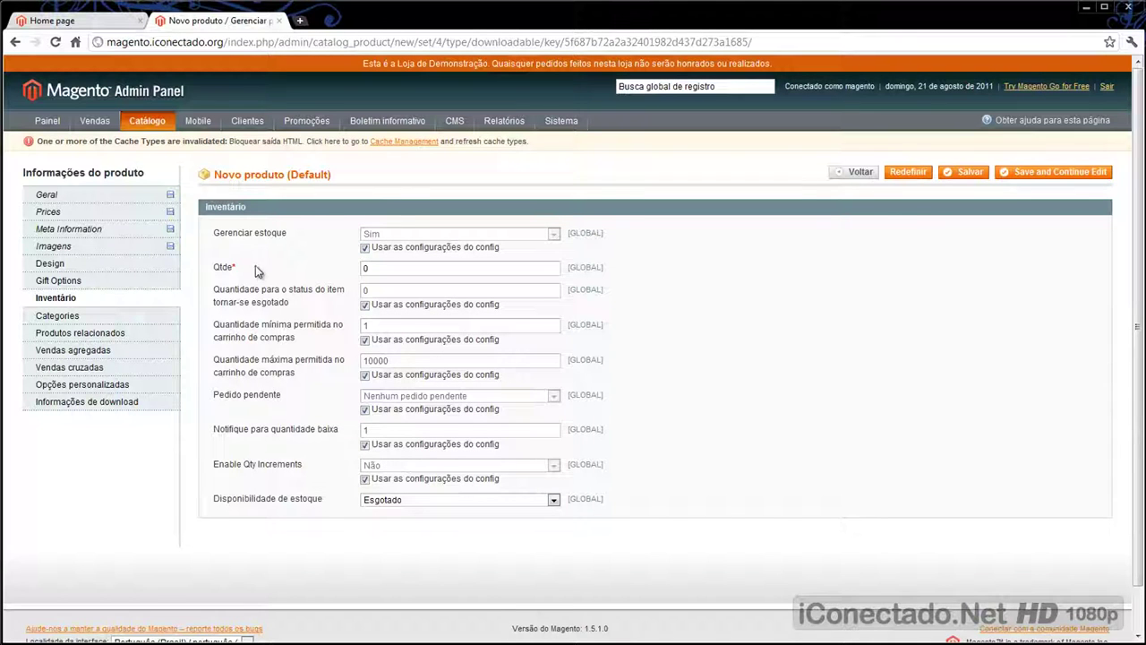
click(385, 246)
click(397, 234)
click(395, 257)
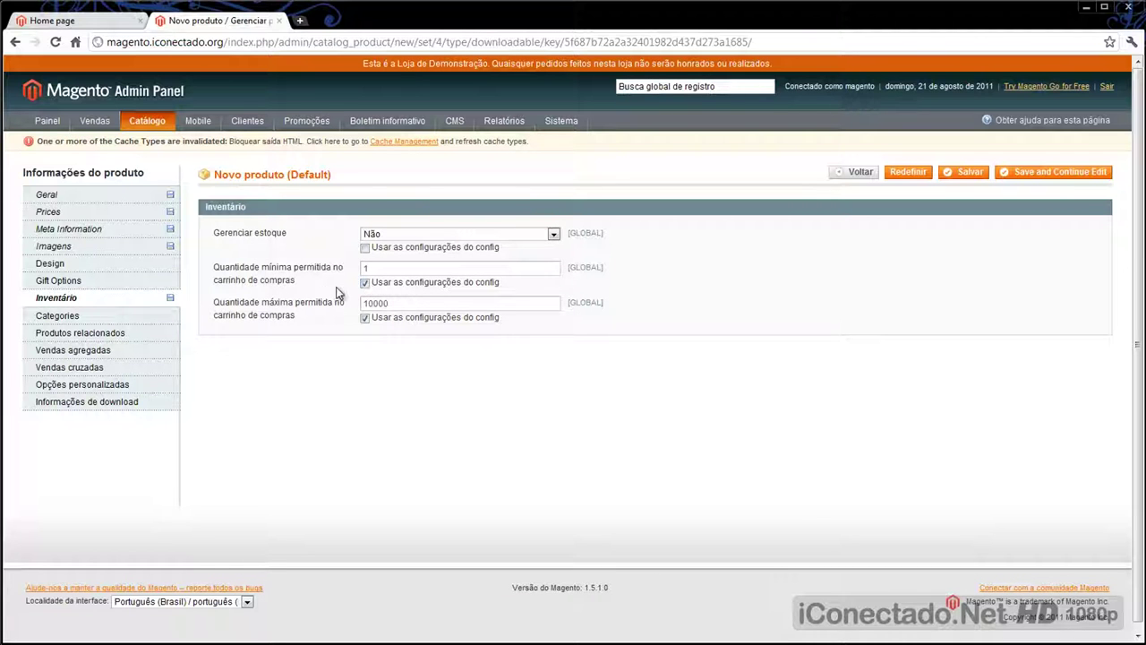
click(365, 318)
click(415, 306)
drag(415, 306, 354, 307)
click(415, 309)
click(394, 320)
Step: Change the title of the Amostra section in the product's download information to "Demo"
click(58, 315)
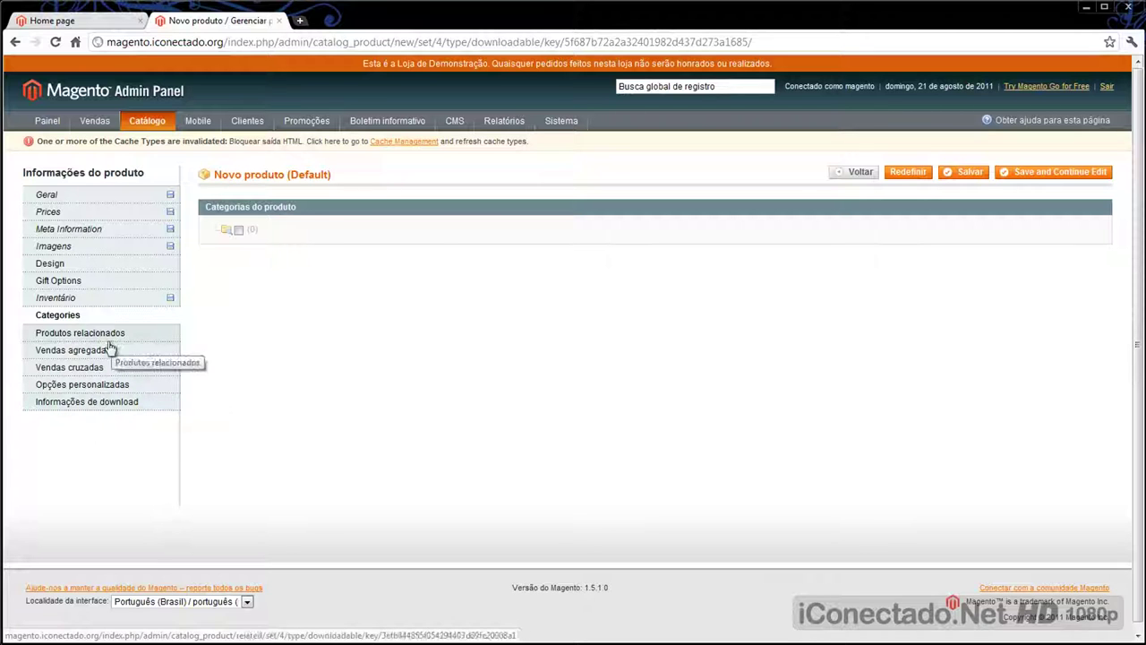
click(45, 402)
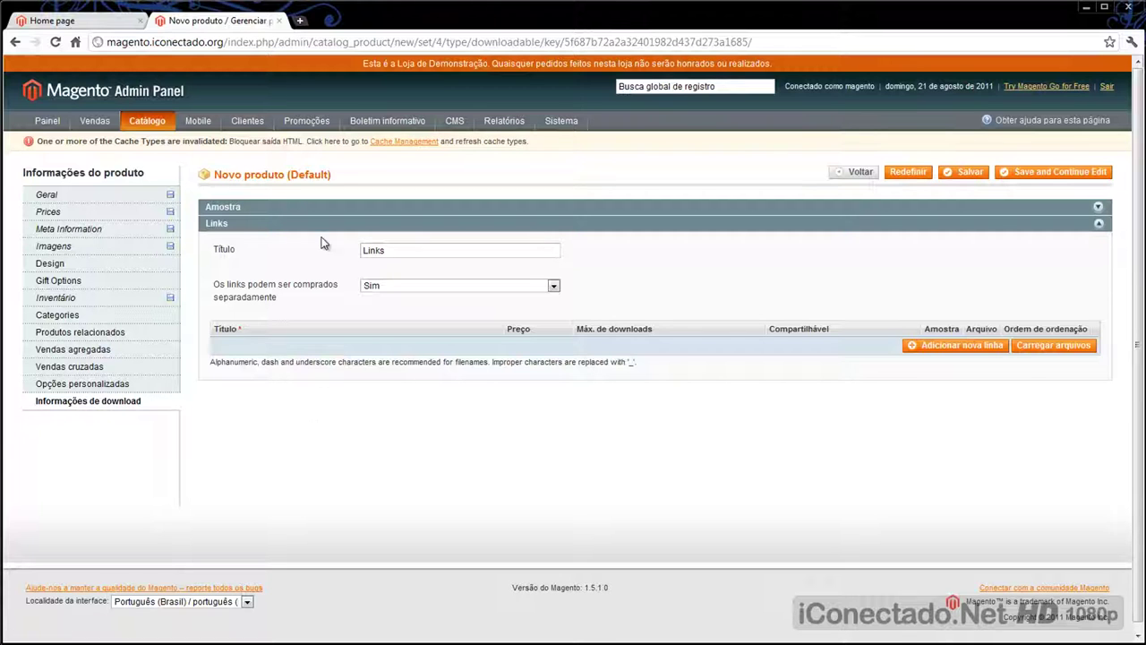
click(254, 210)
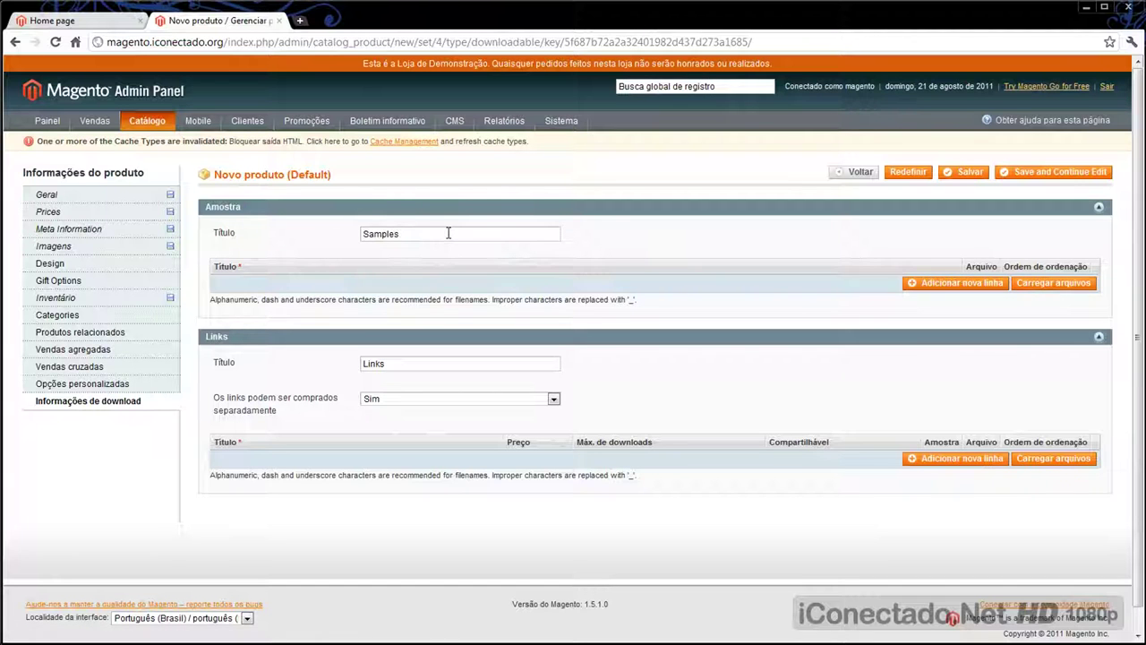
click(97, 201)
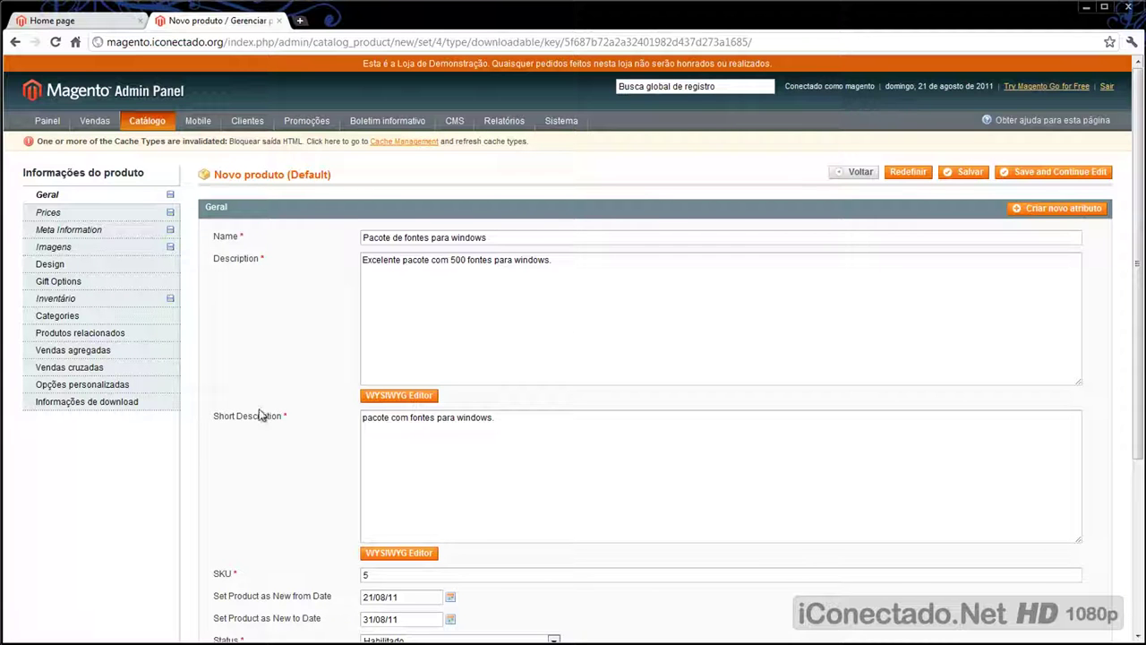
click(108, 405)
drag(450, 234, 345, 234)
text(Demo)
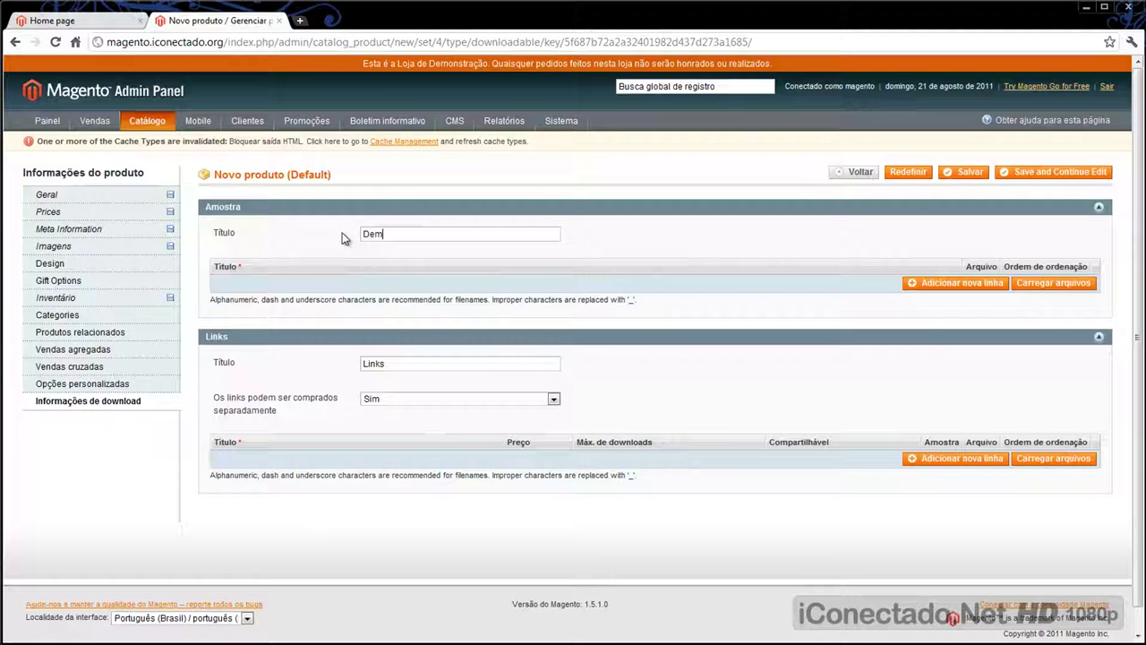
Step: Add a sample row titled "Demo" in the Amostra section, attach demo.rar as its file and upload it
click(940, 283)
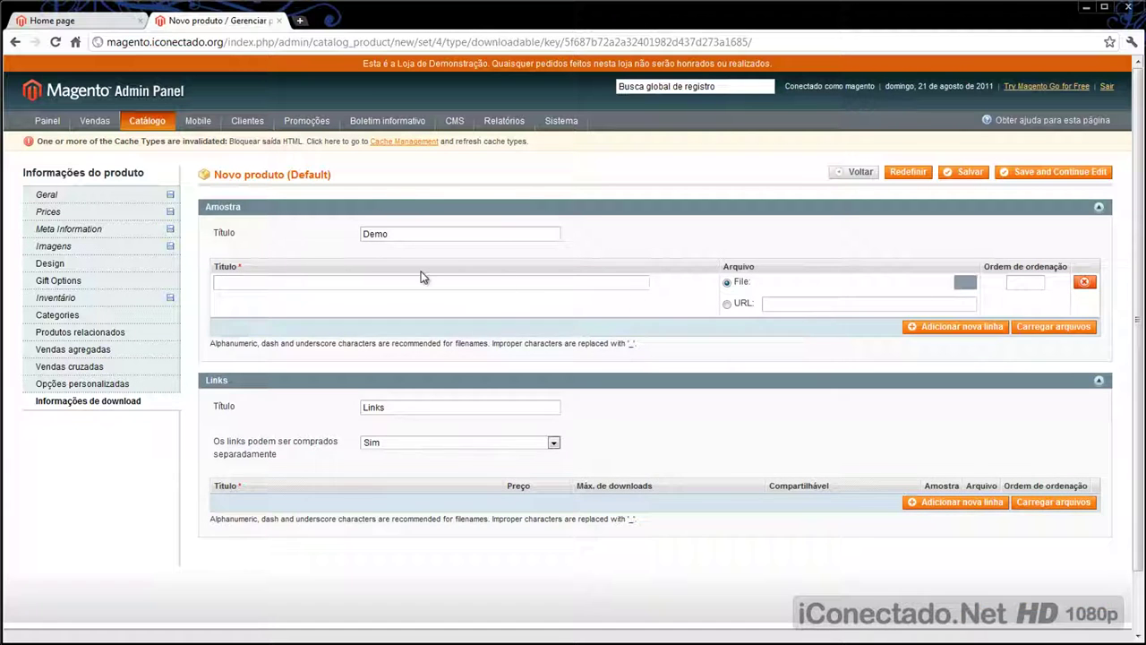
click(268, 282)
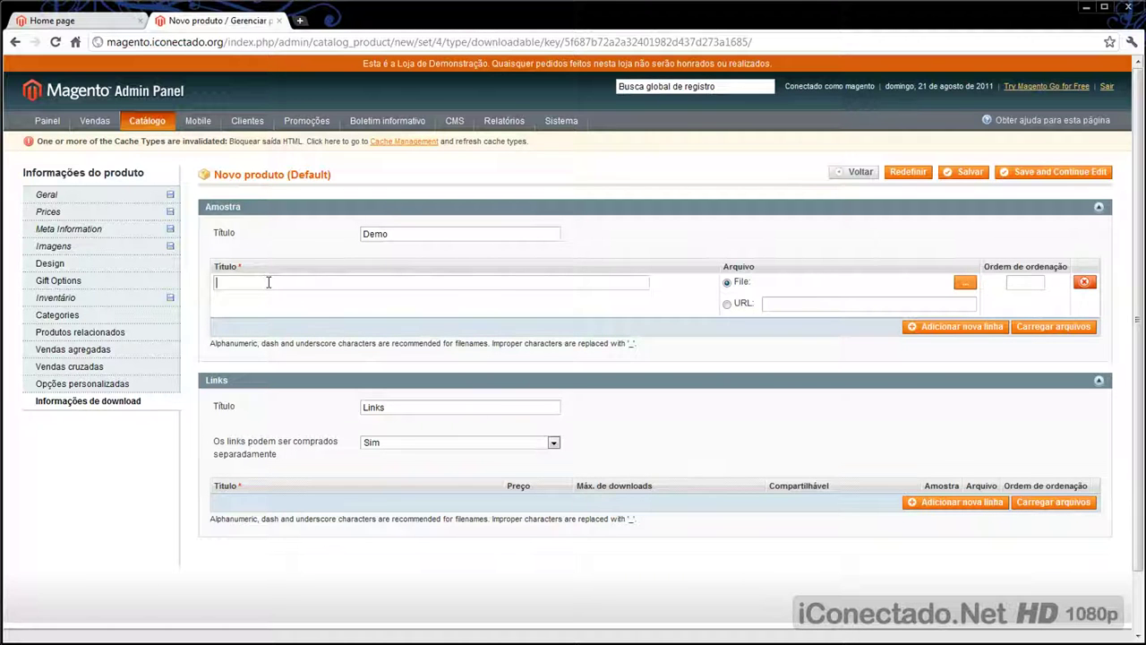
text(Demo)
click(738, 306)
click(784, 303)
click(742, 303)
click(728, 284)
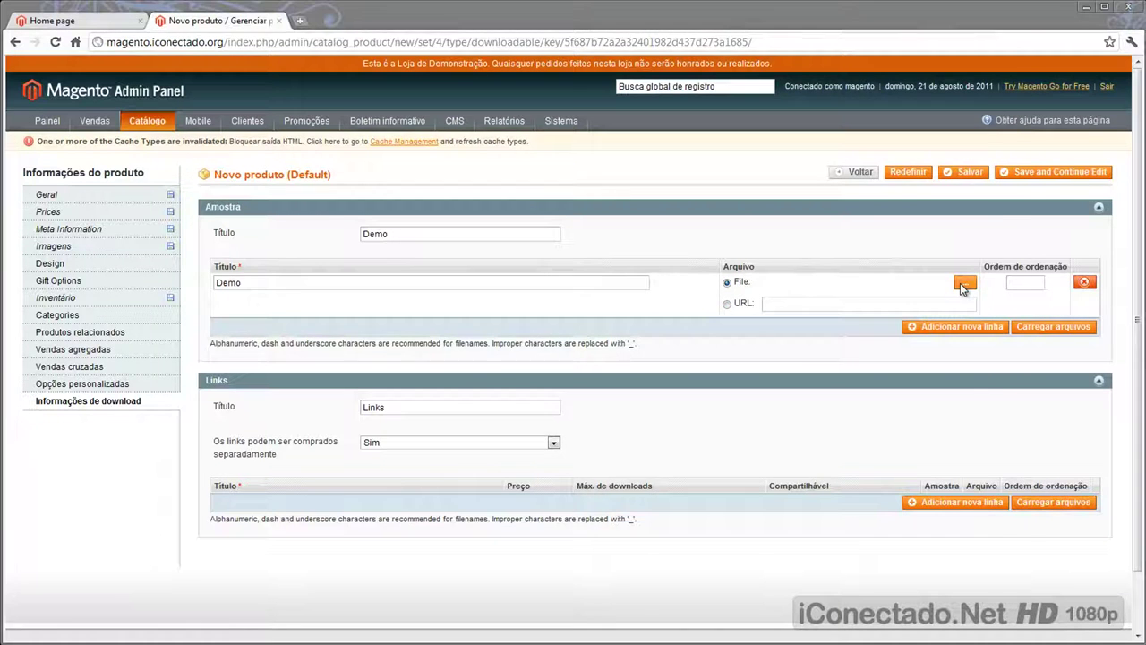
click(960, 283)
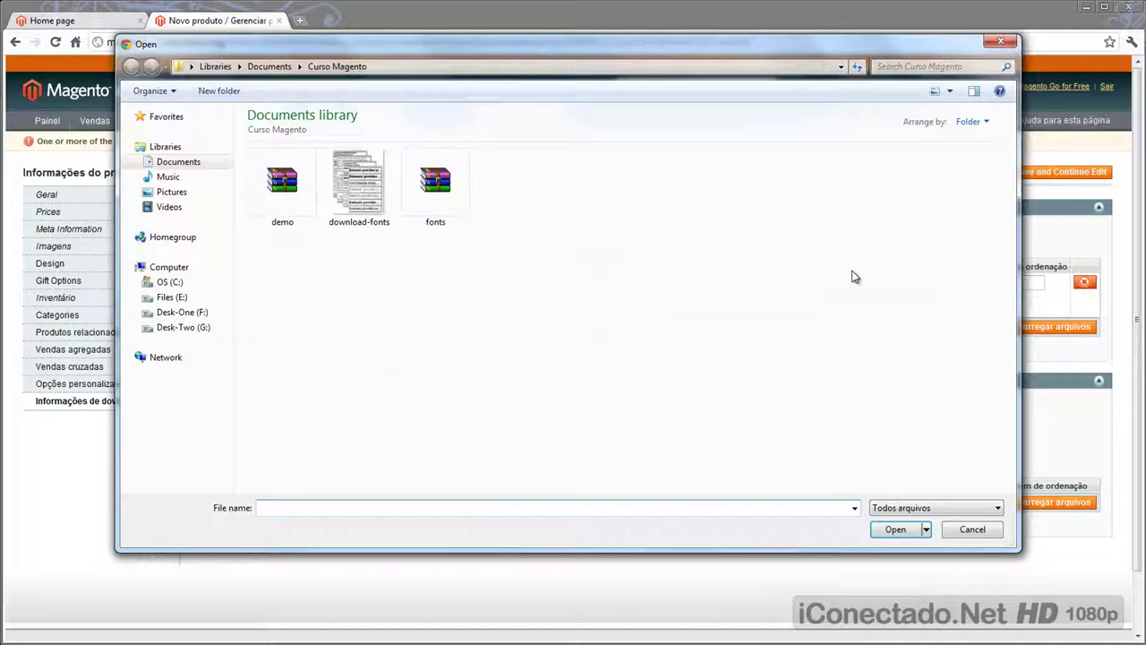
double_click(280, 188)
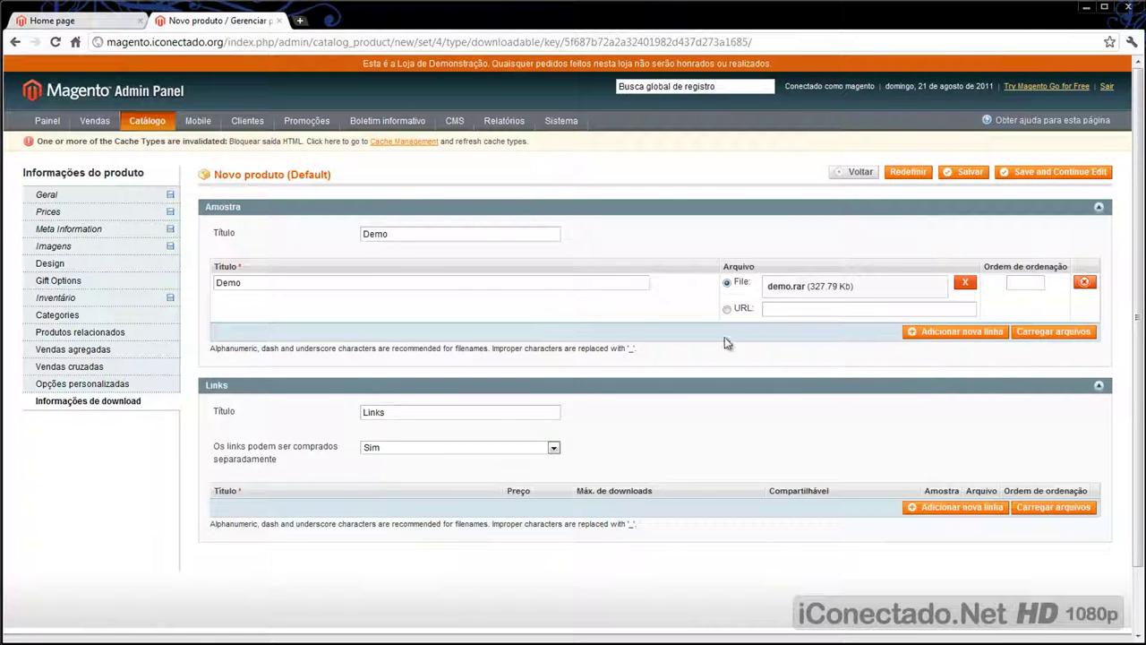
click(1052, 333)
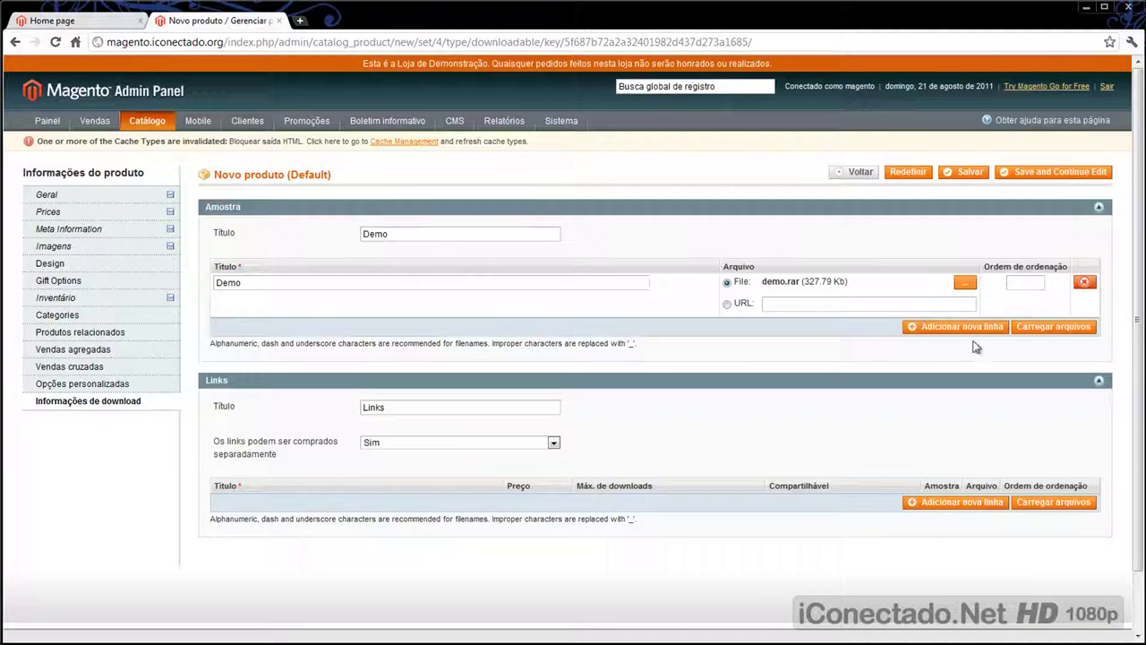
Step: Set "Os links podem ser comprados separadamente" to Não in the Links section
scroll(984, 345, down, 2)
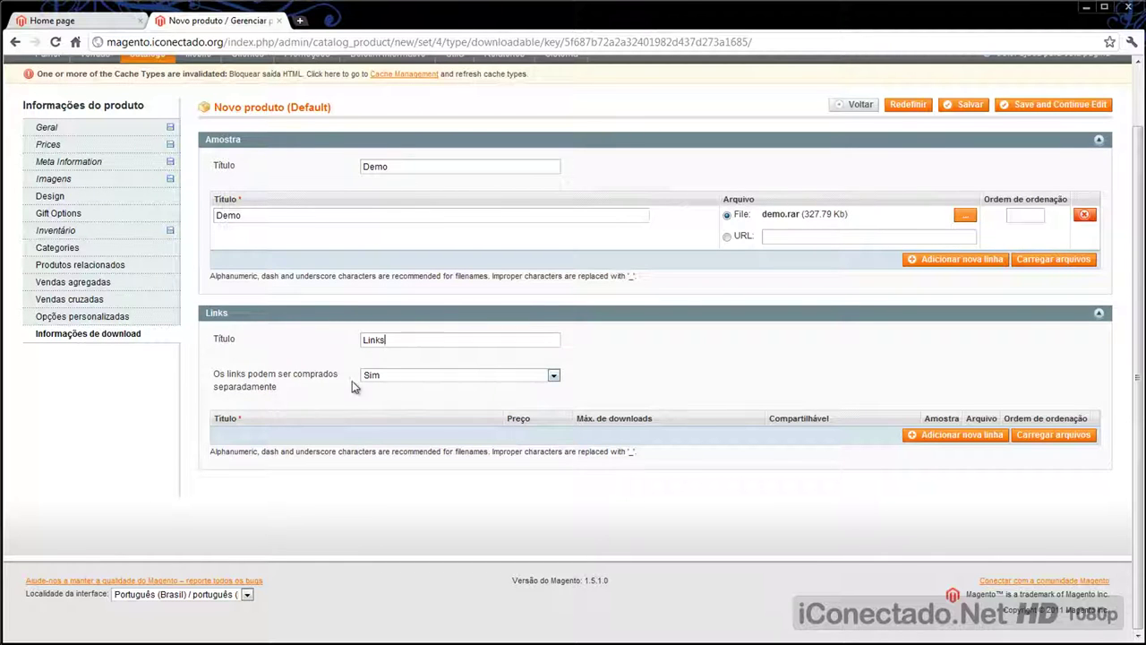
click(410, 376)
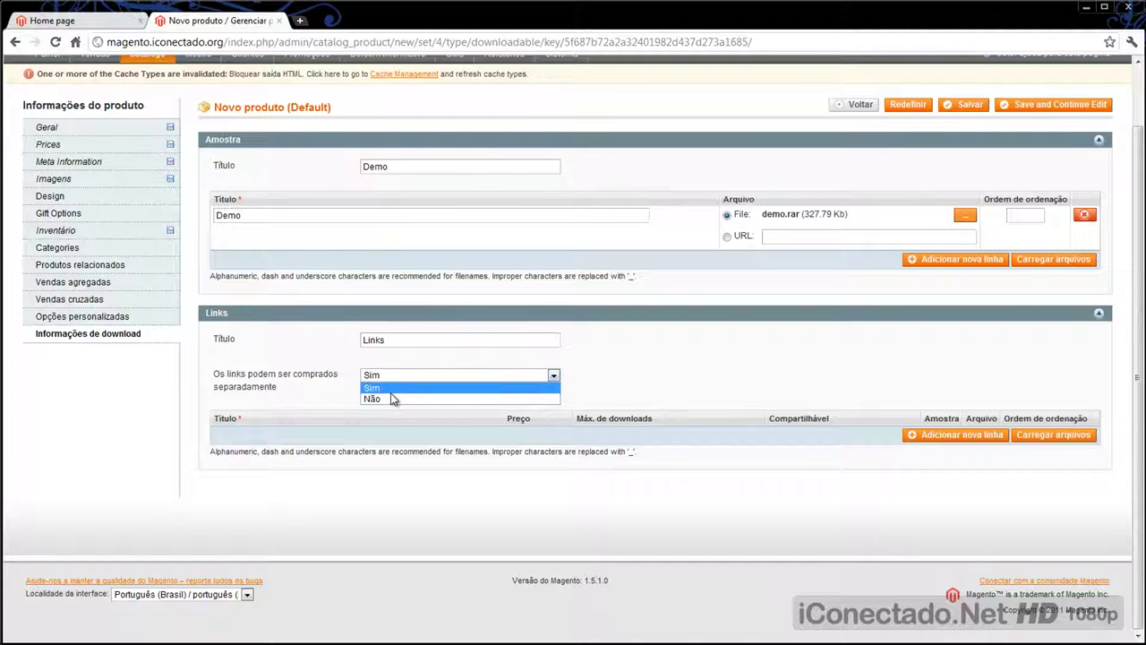
click(388, 390)
click(374, 376)
click(403, 400)
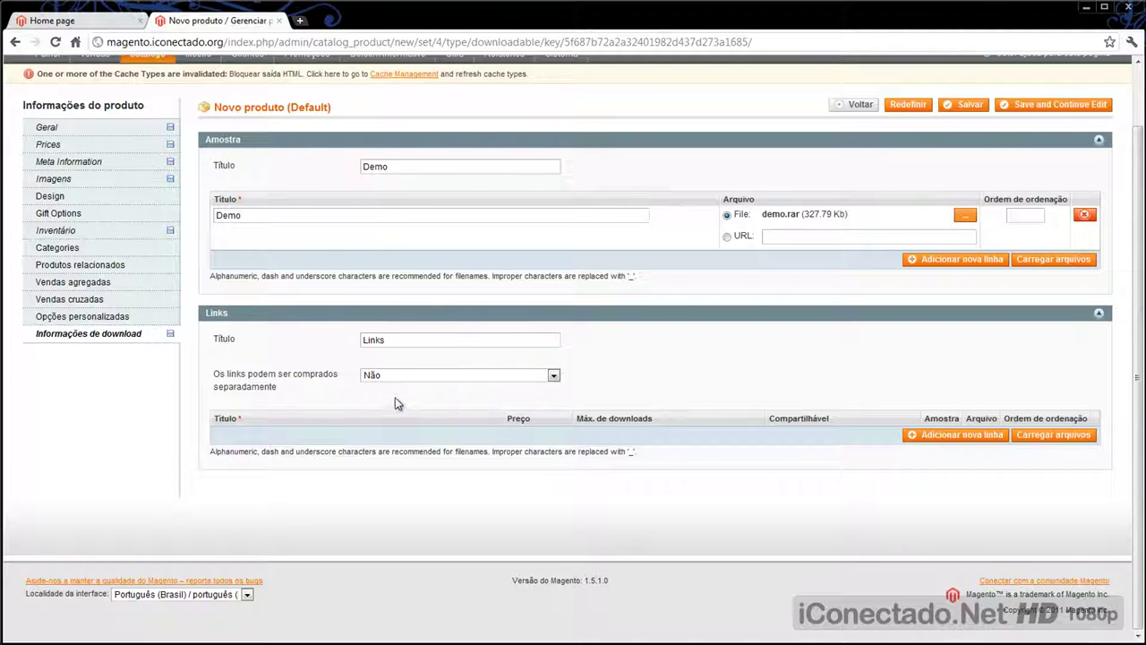
Step: Add a new link row in the Links section and title it "Pacote"
click(975, 436)
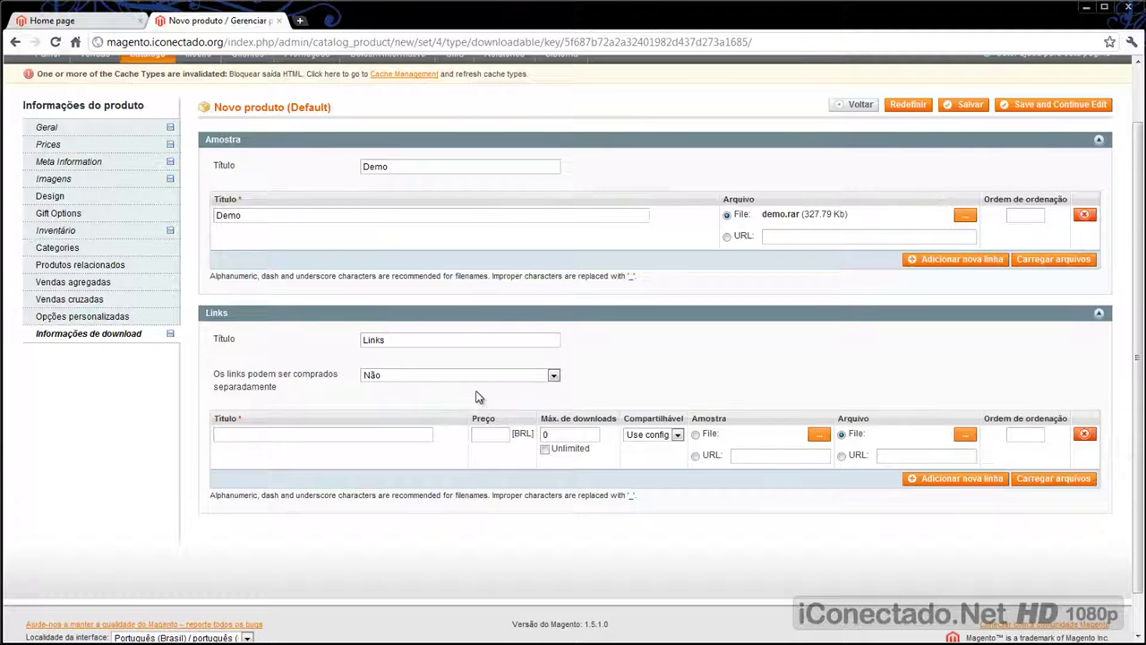
click(306, 433)
text(Pacote)
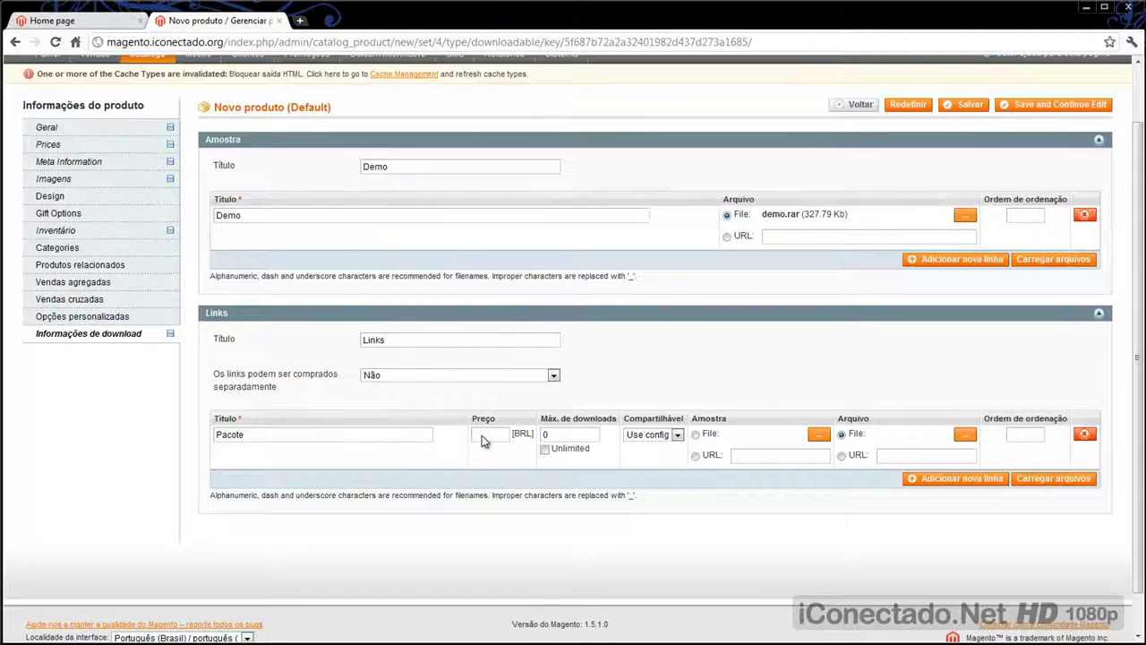
Step: Check the special price in the product's price settings and return to the download information
click(75, 142)
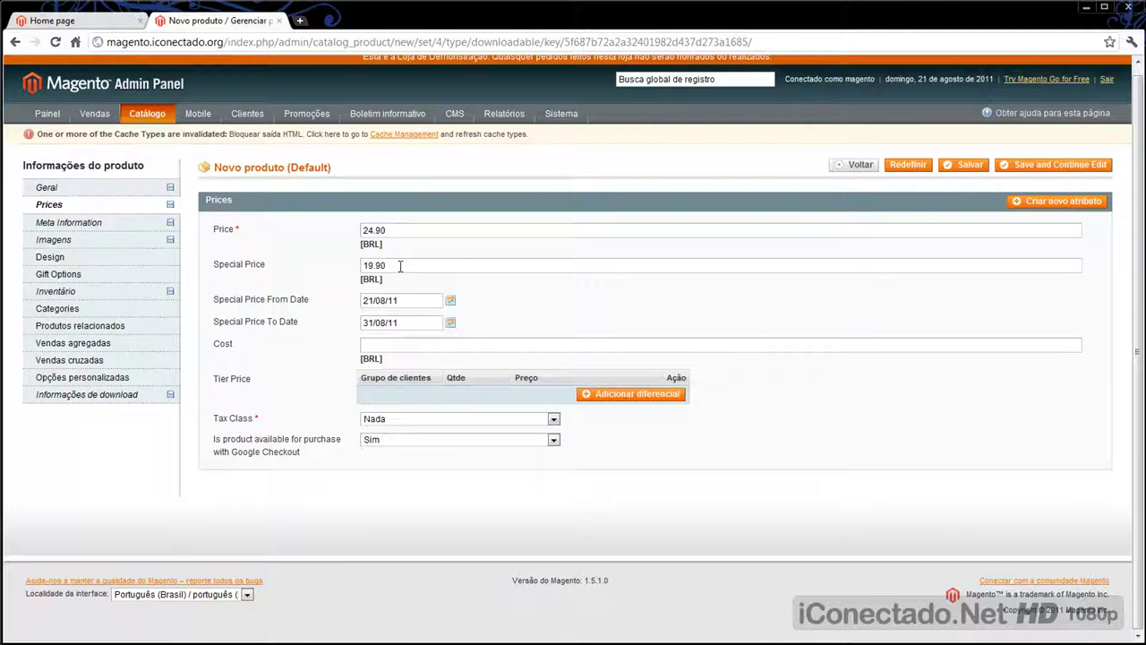
drag(400, 266, 360, 266)
click(87, 393)
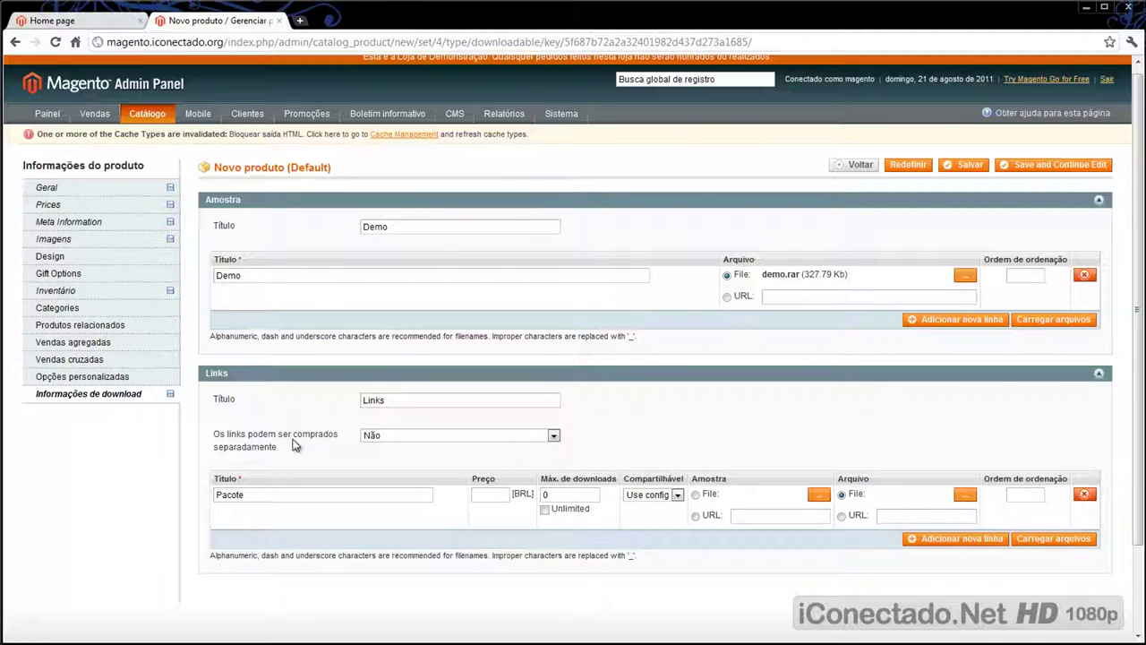
click(399, 447)
click(278, 499)
text(1)
click(485, 497)
click(403, 437)
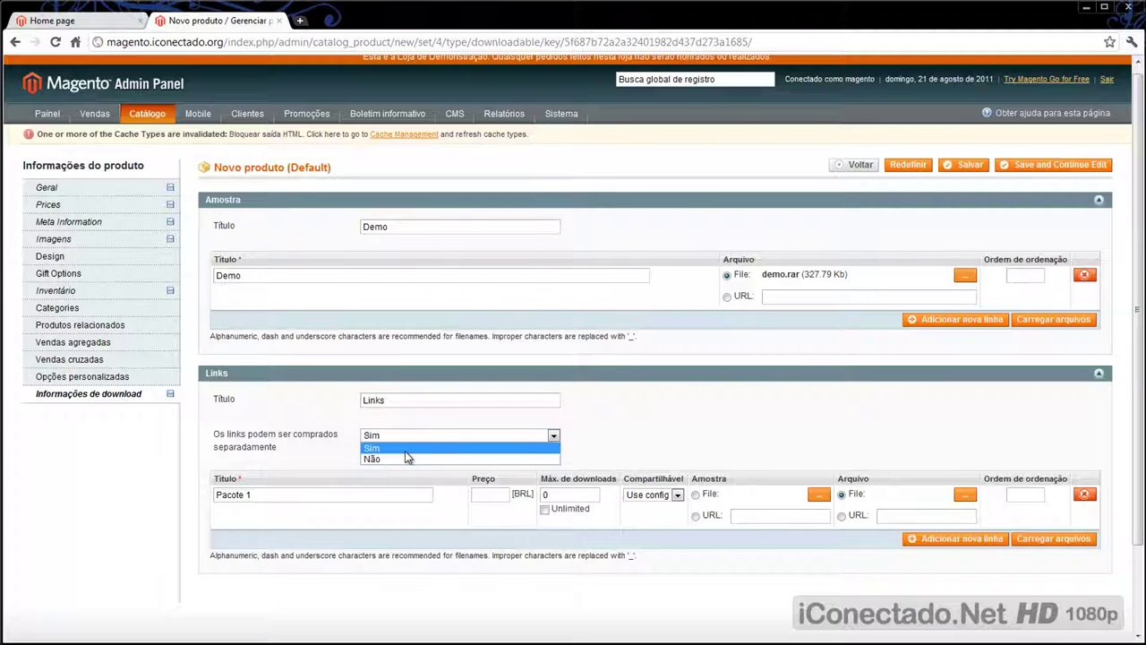
click(394, 457)
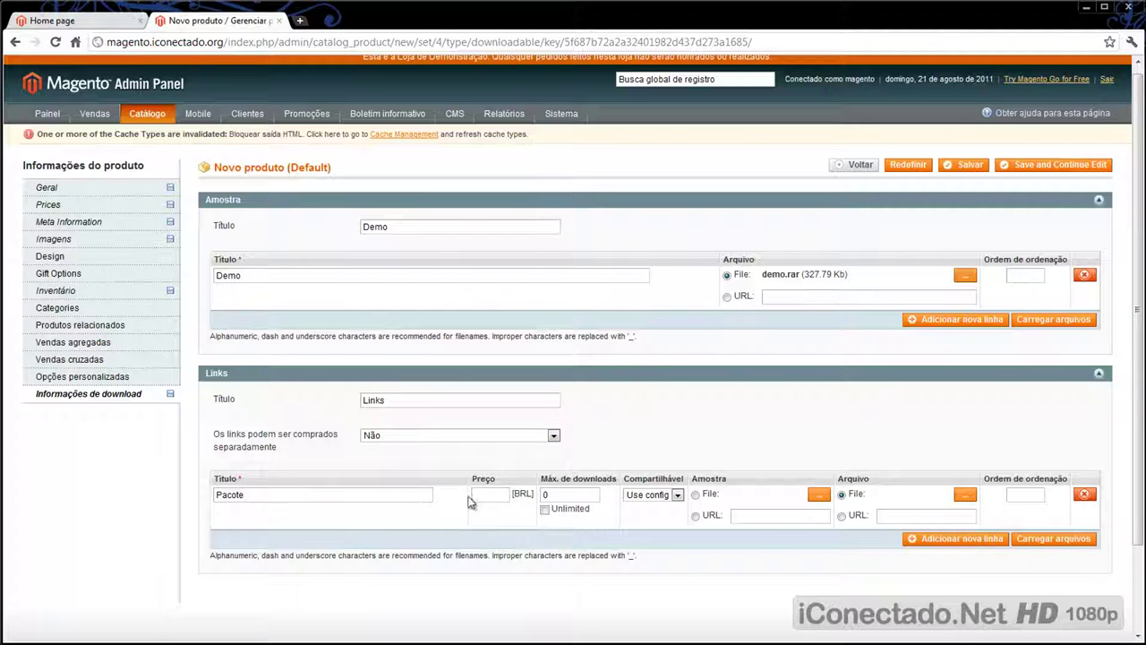
Step: Set the maximum number of downloads for the Pacote link to 5
double_click(578, 497)
click(581, 510)
click(571, 509)
click(581, 495)
drag(581, 495, 534, 502)
Step: Choose demo.rar as the Pacote link's sample and fonts.rar as its downloadable file
click(696, 494)
click(821, 493)
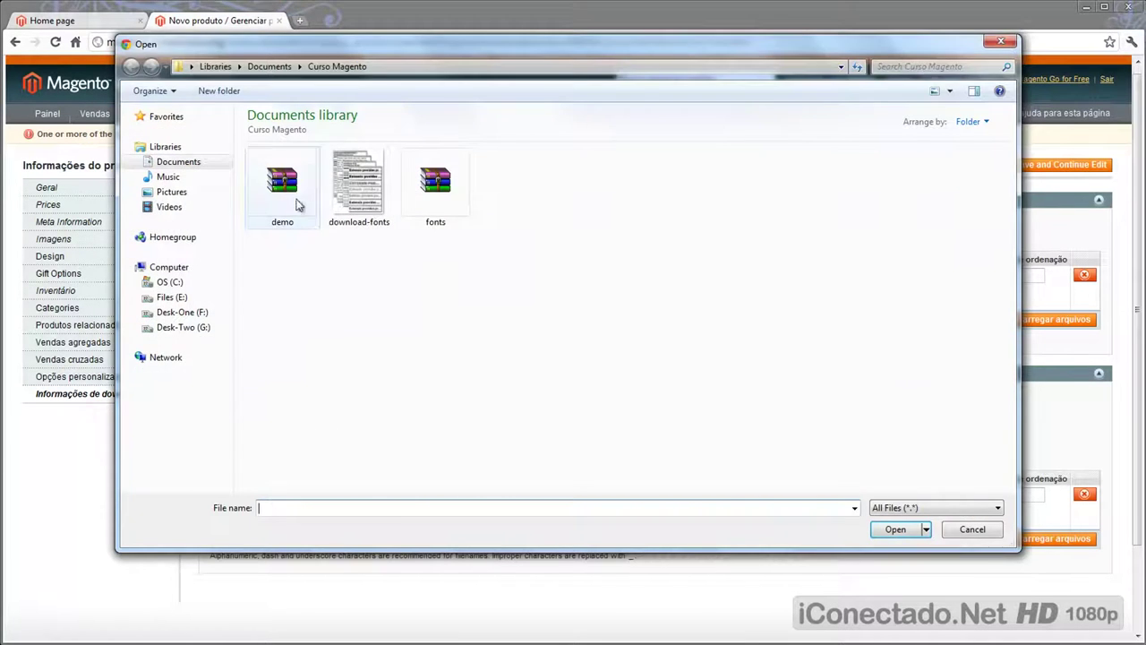
double_click(282, 183)
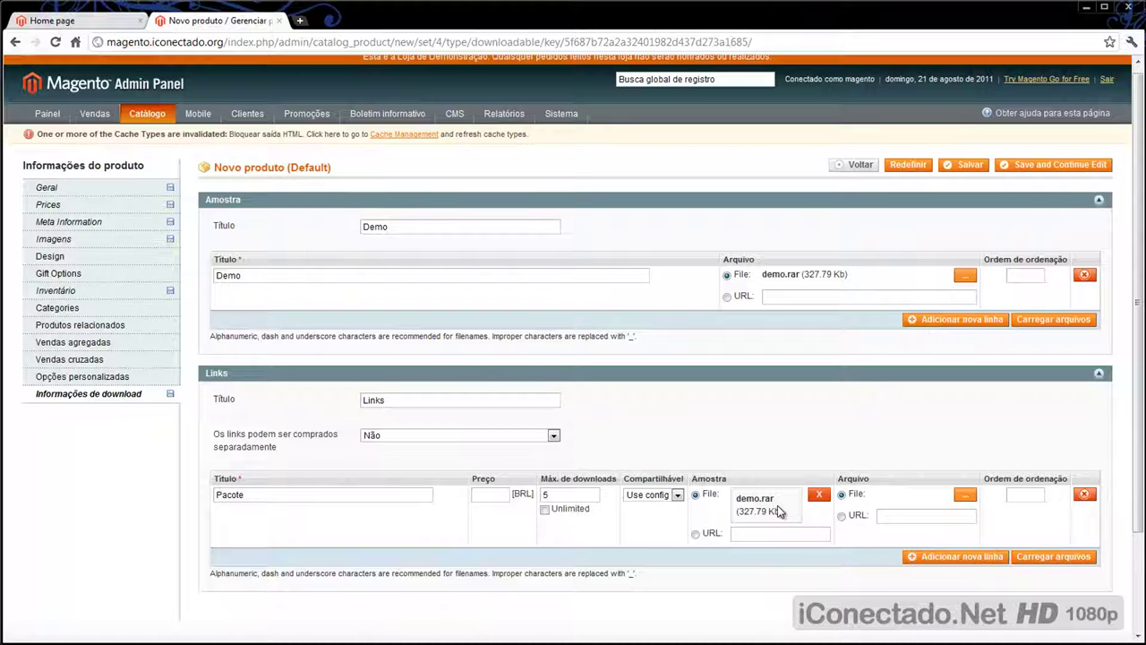
click(965, 494)
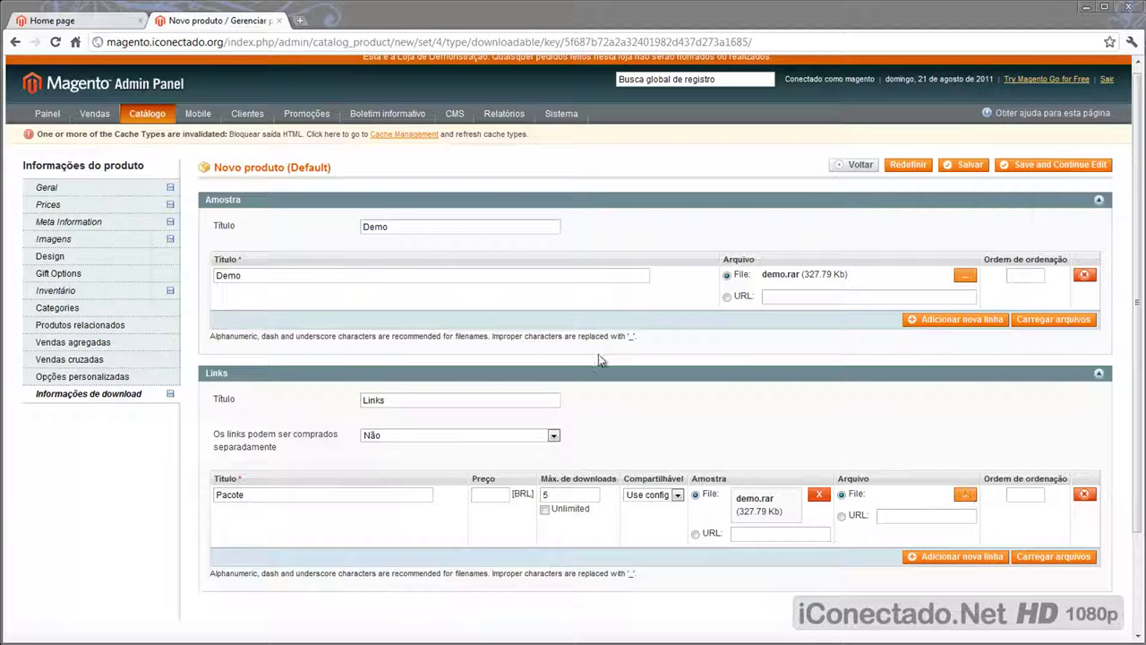
double_click(426, 183)
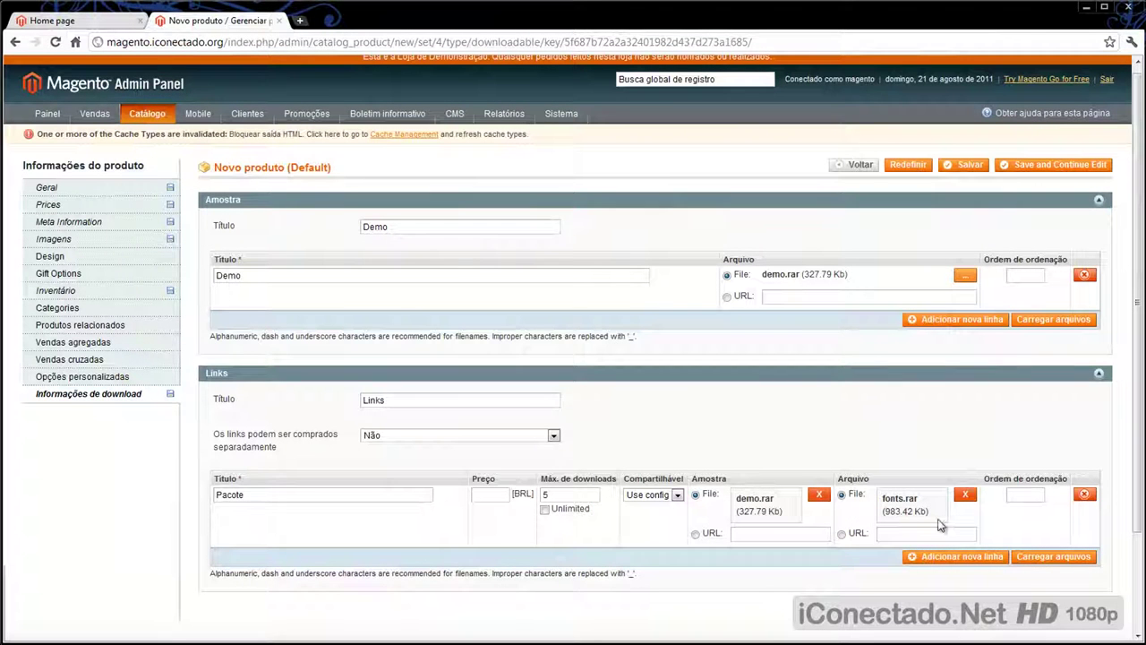
Step: Upload the files chosen for the Pacote link and save the product
click(1069, 564)
click(1054, 559)
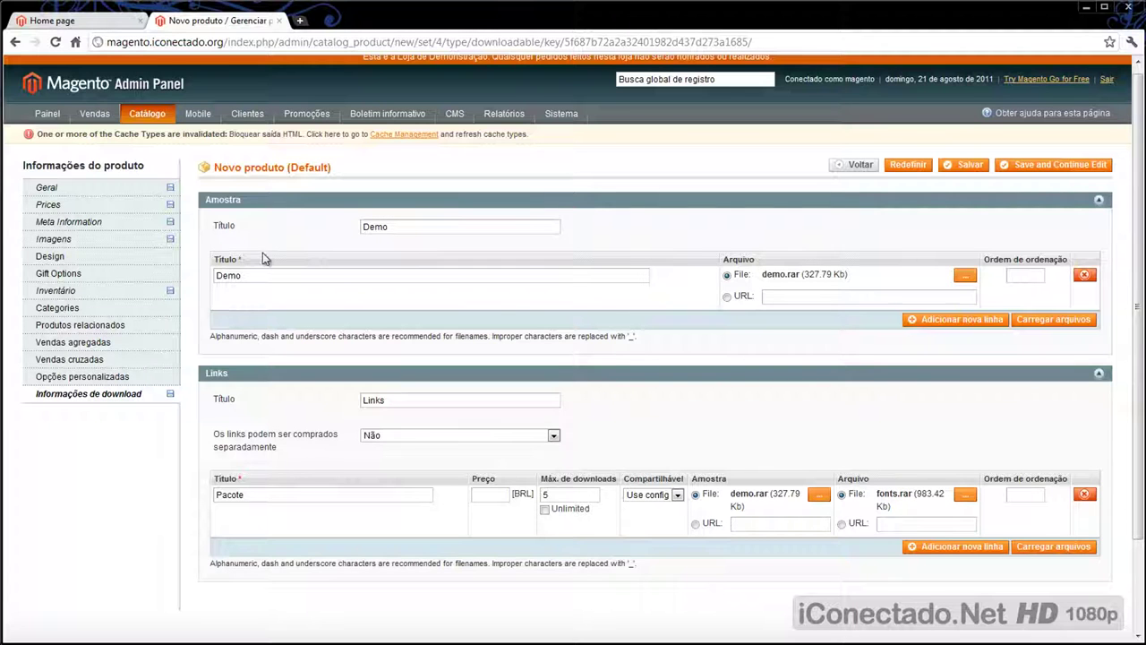
click(957, 166)
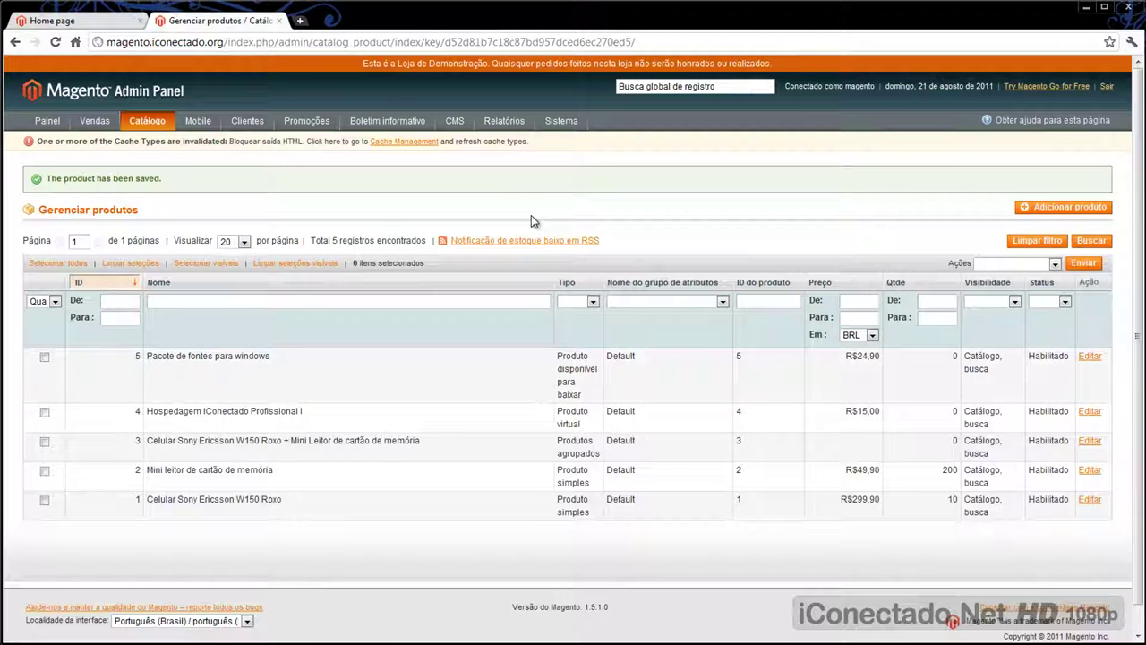
Step: Switch to the storefront, open the "Pacote de fontes para windows" product page and download its Demo sample
click(97, 19)
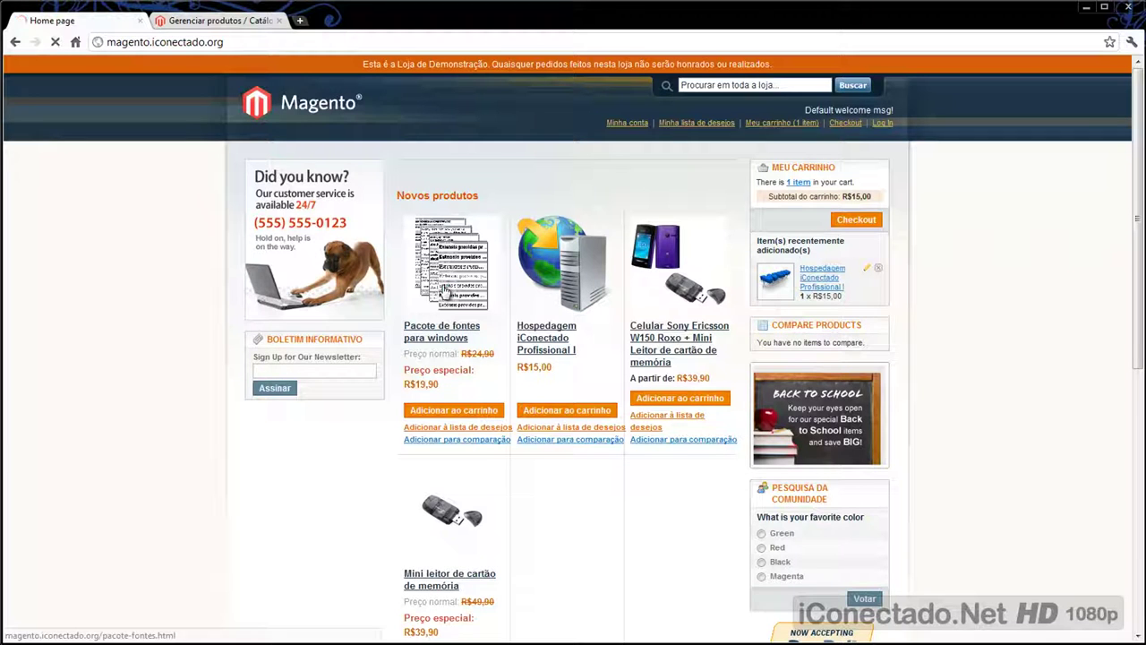
click(443, 290)
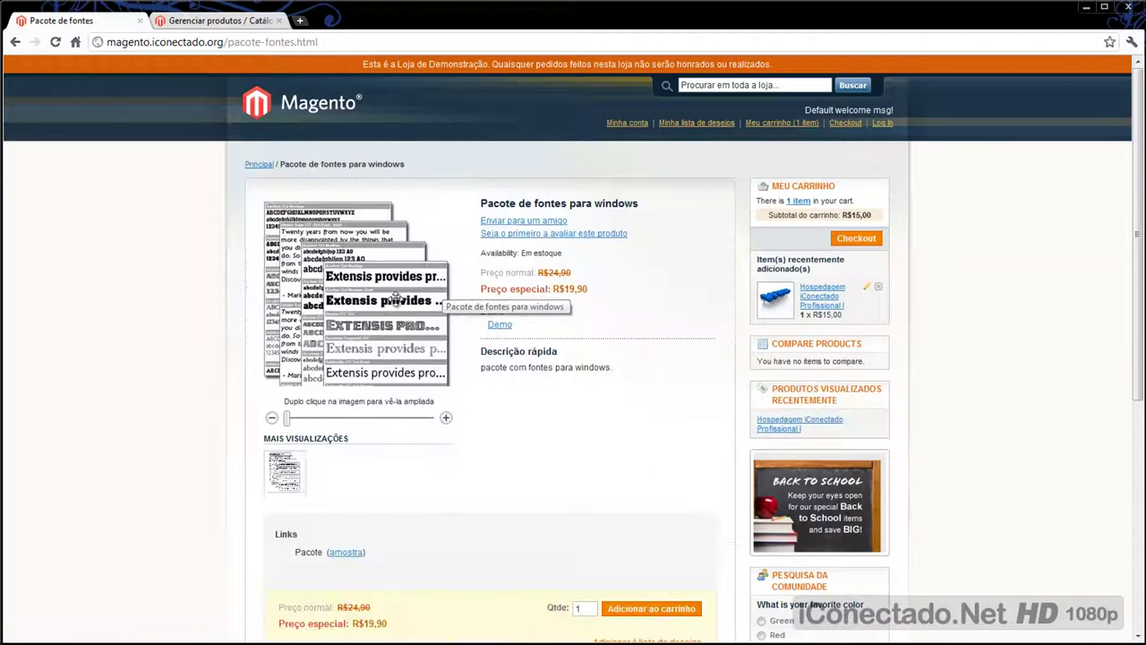
click(498, 327)
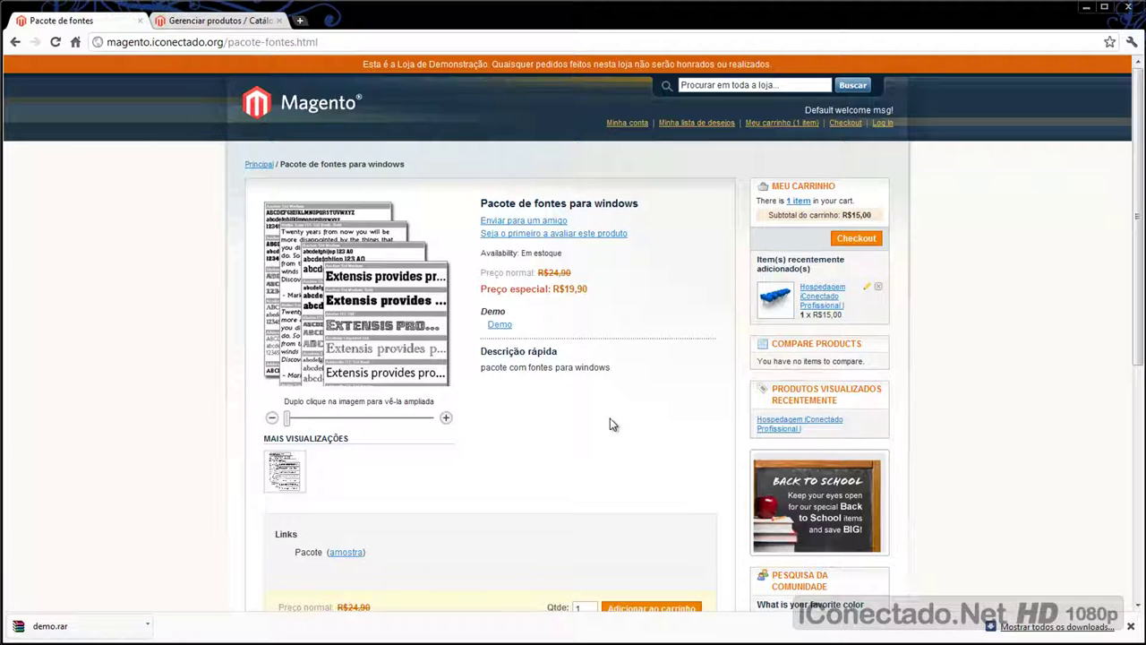
Step: Add the font package to the shopping cart and remove "Hospedagem iConectado Profissional I" from the cart
scroll(617, 421, down, 3)
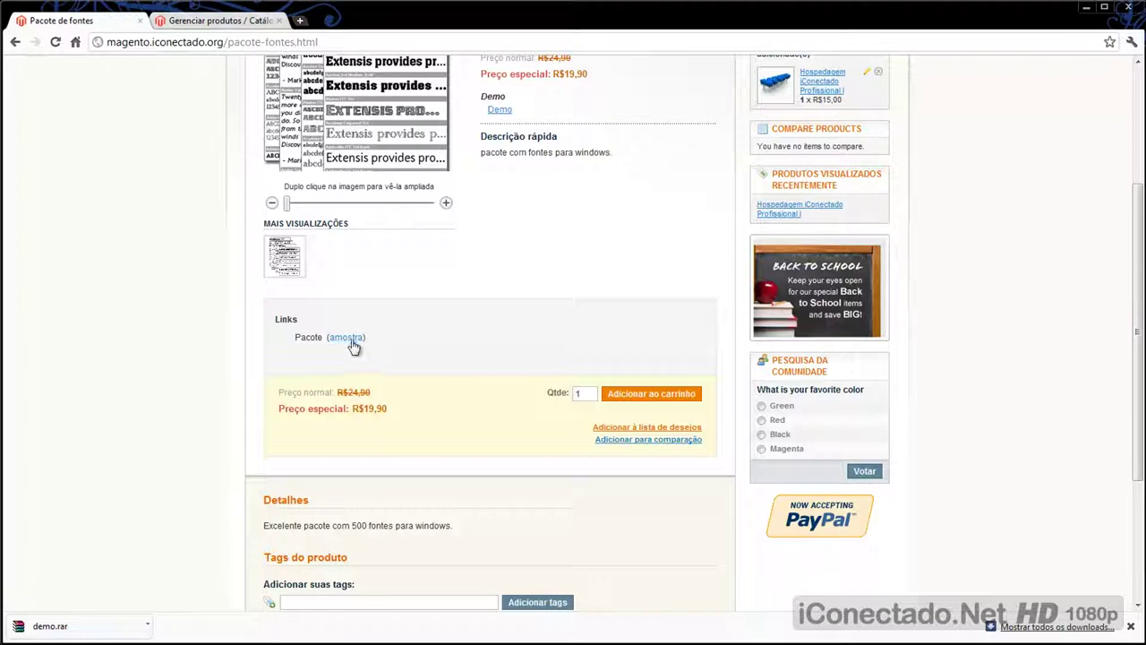
scroll(411, 349, up, 2)
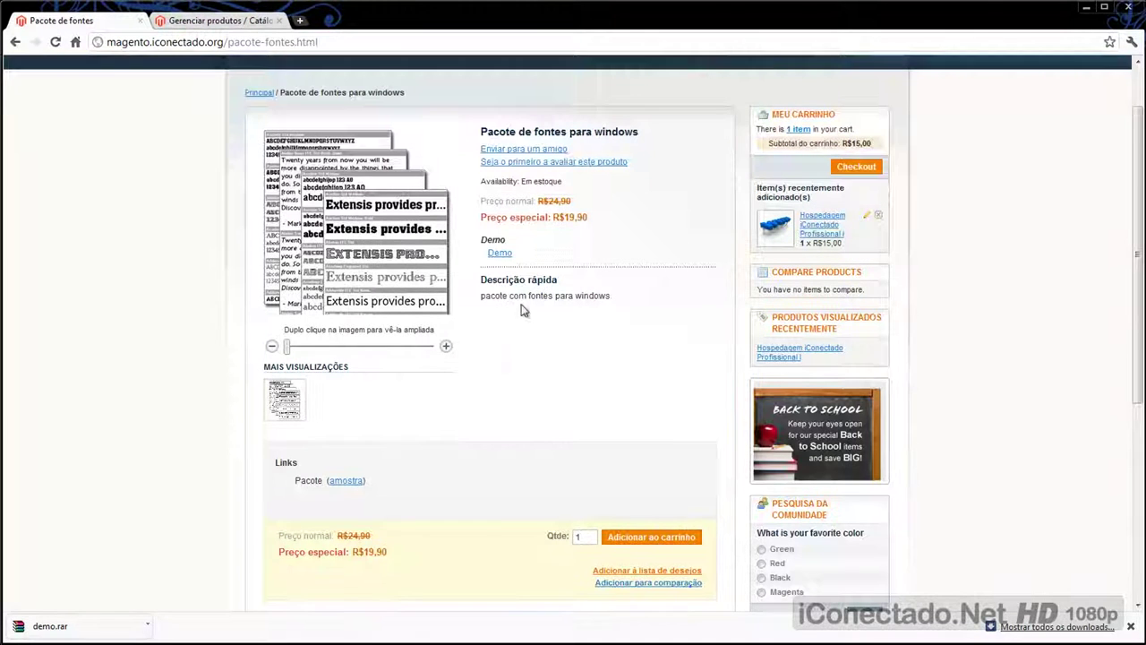
scroll(523, 309, down, 2)
scroll(447, 356, up, 3)
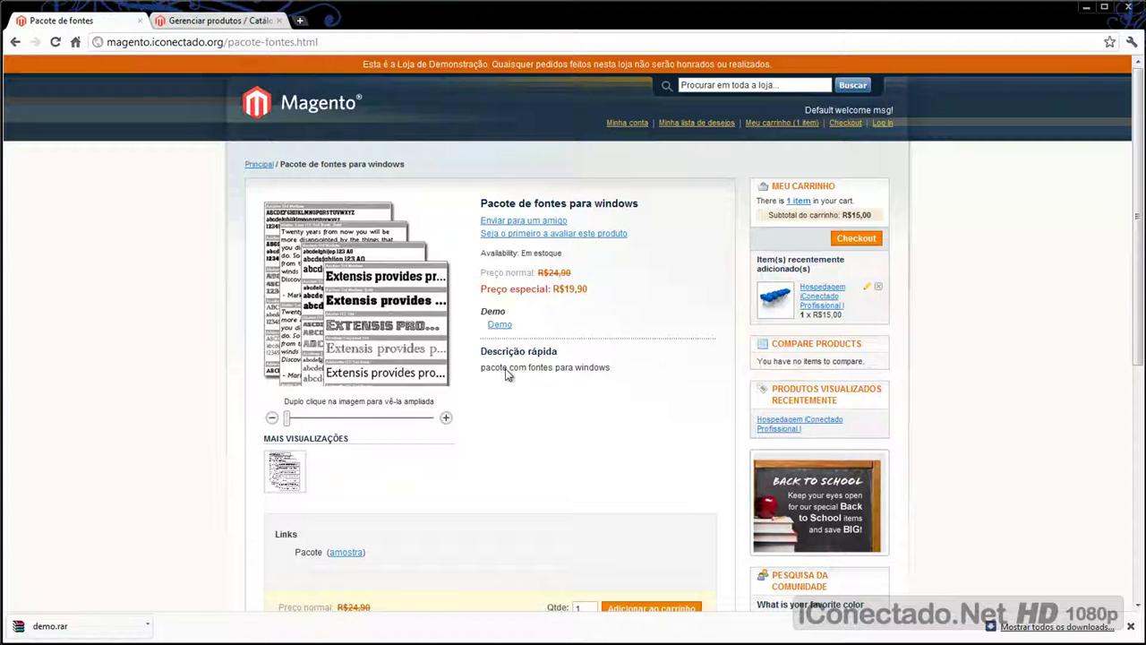
scroll(545, 422, down, 2)
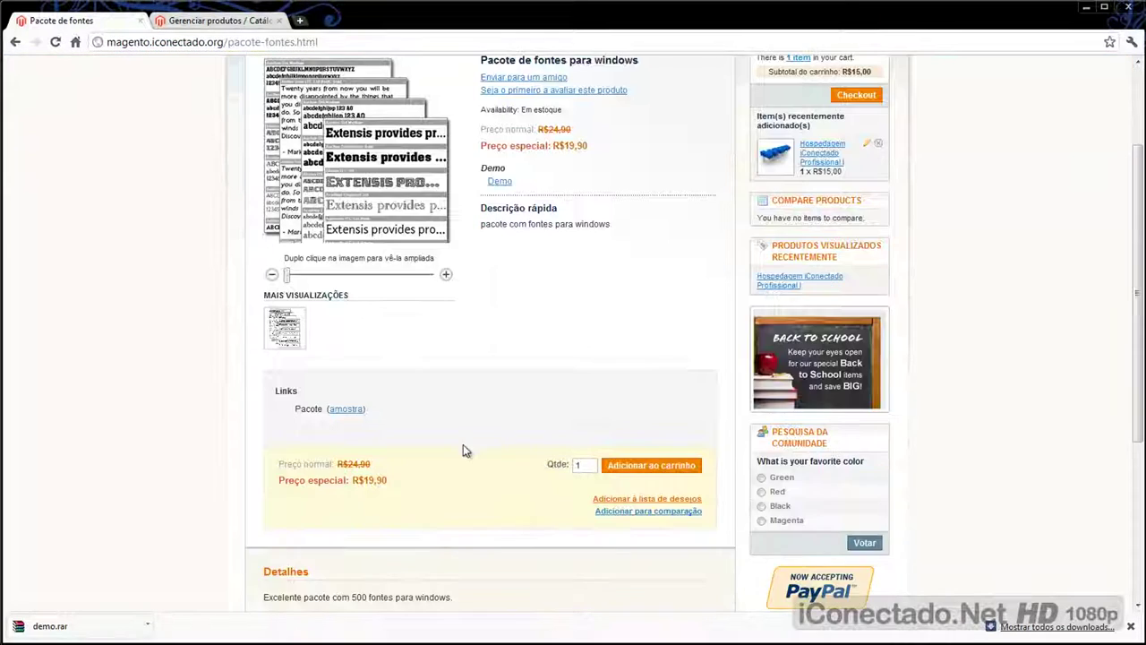
click(660, 464)
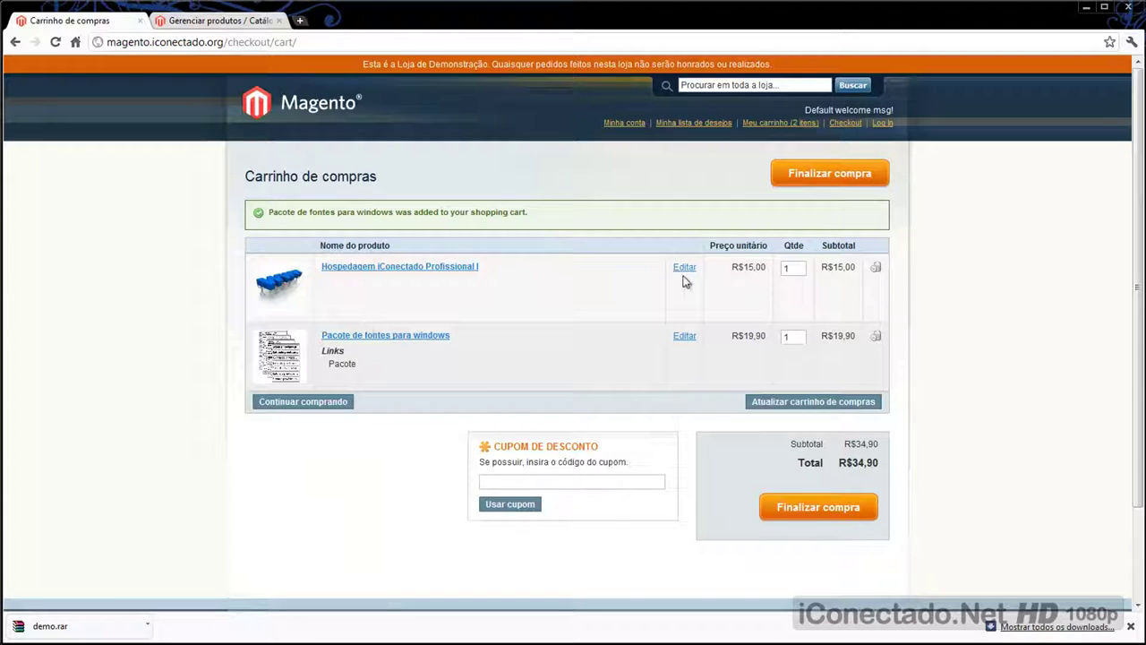
click(877, 269)
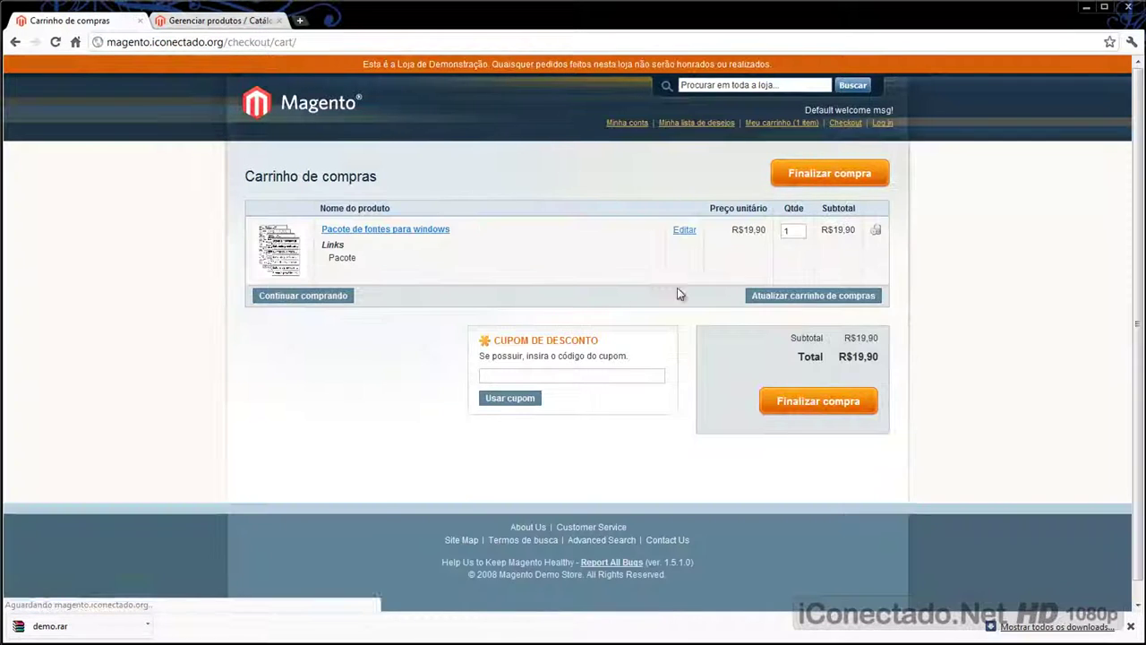
Step: Proceed to checkout by registering as a new customer, filling in the name, e-mail, billing address, phone and account password
click(833, 403)
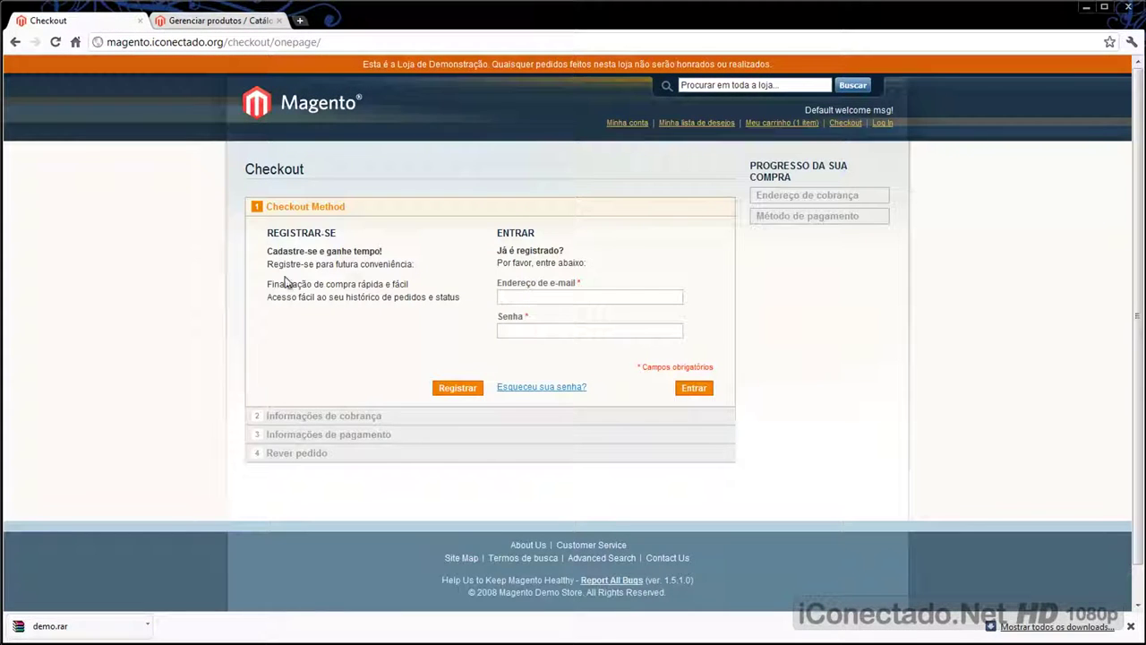
click(455, 388)
scroll(338, 368, down, 3)
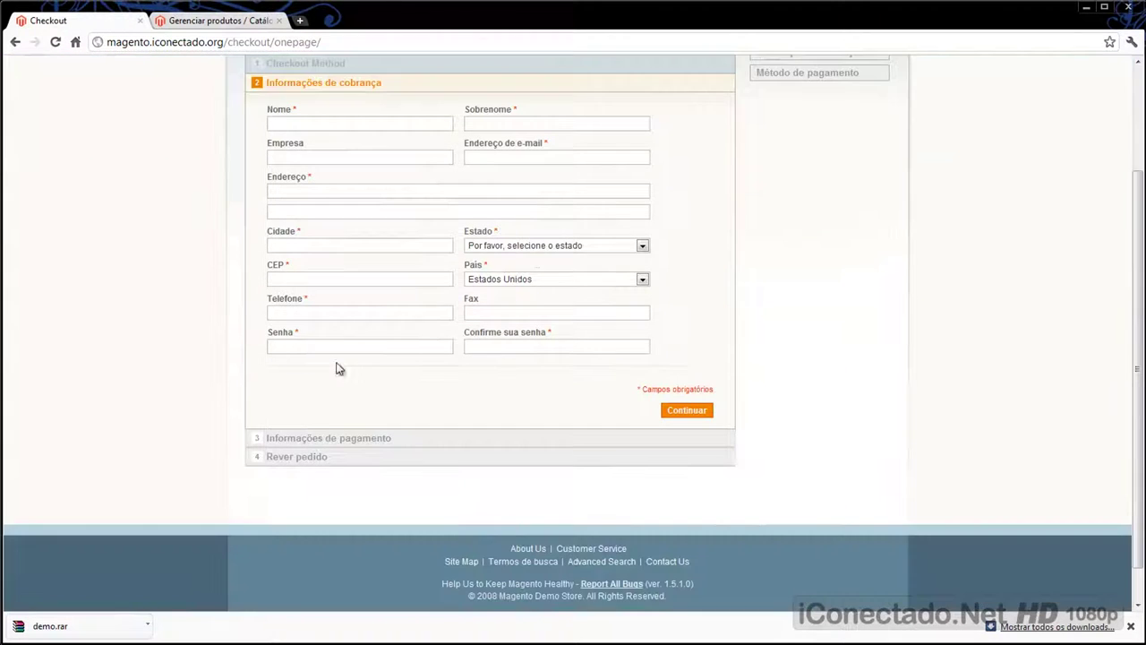
scroll(308, 399, up, 2)
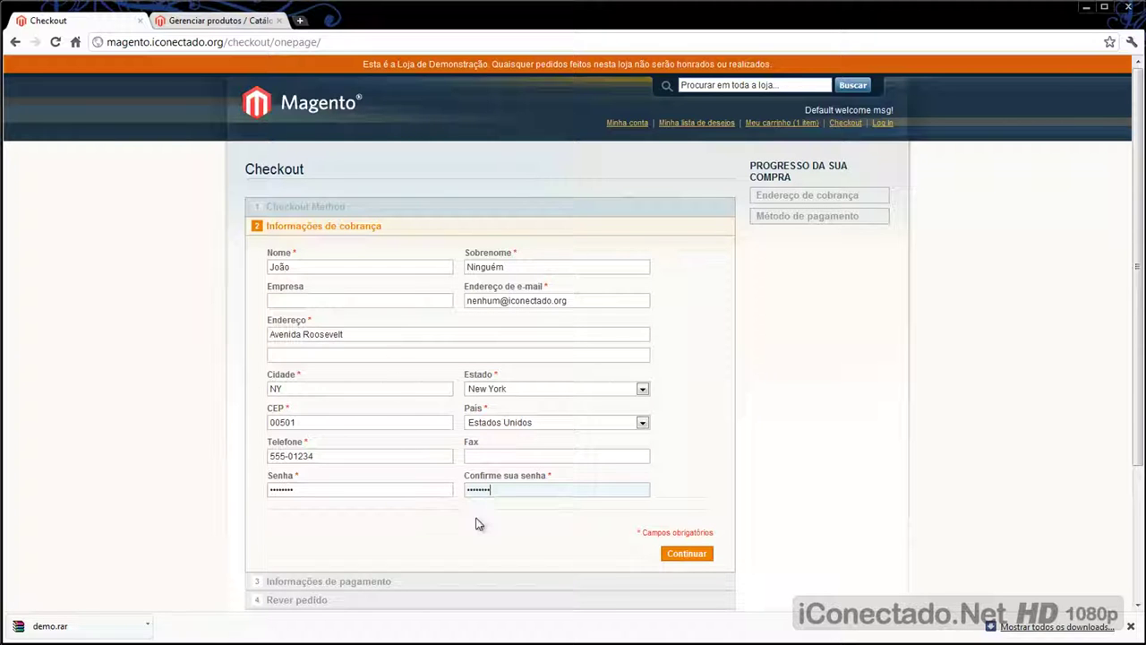
click(690, 557)
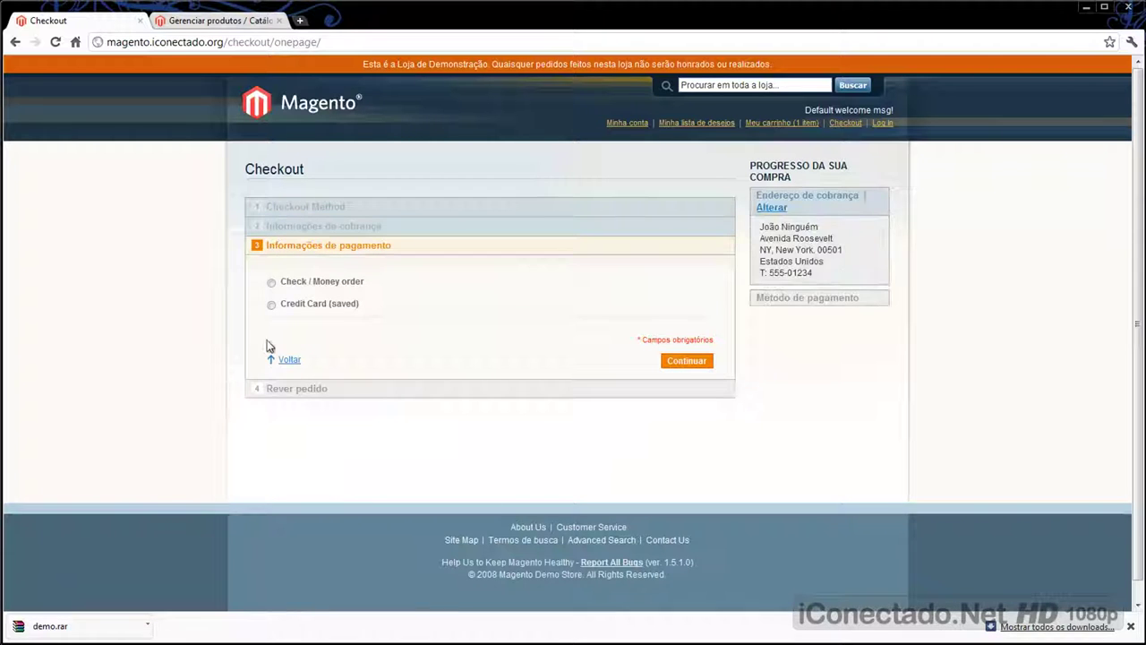
Step: Choose Check / Money order as the payment method and continue to the order review
click(271, 283)
click(678, 364)
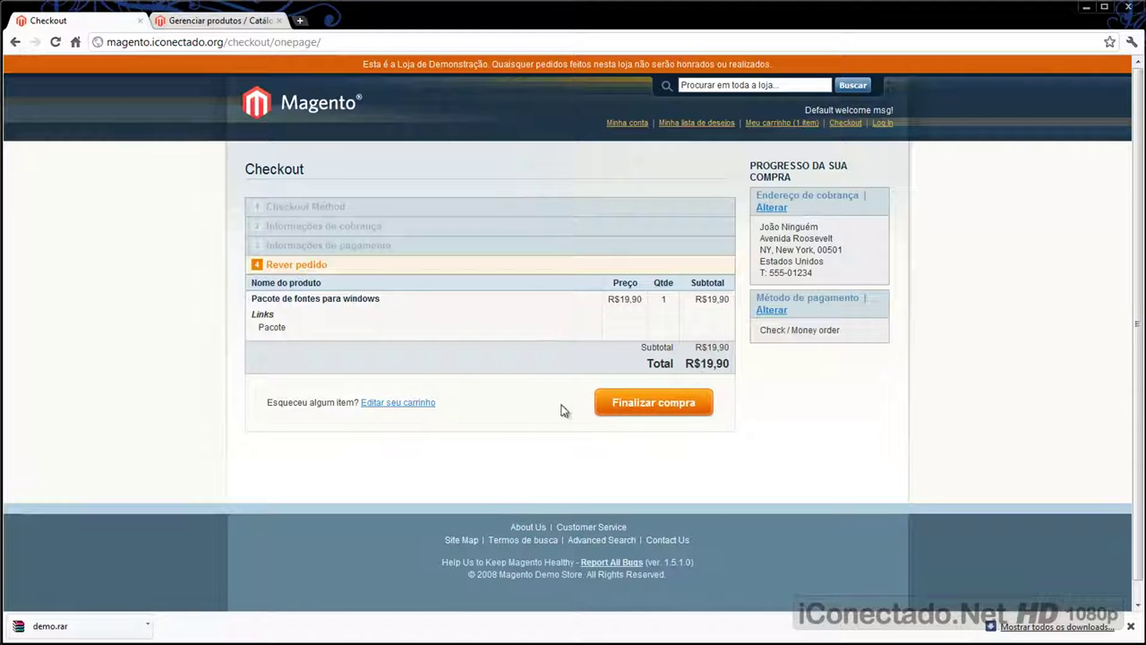
Step: Place the order and check the purchased font package's status in the customer account's My Downloadable Products list
click(649, 402)
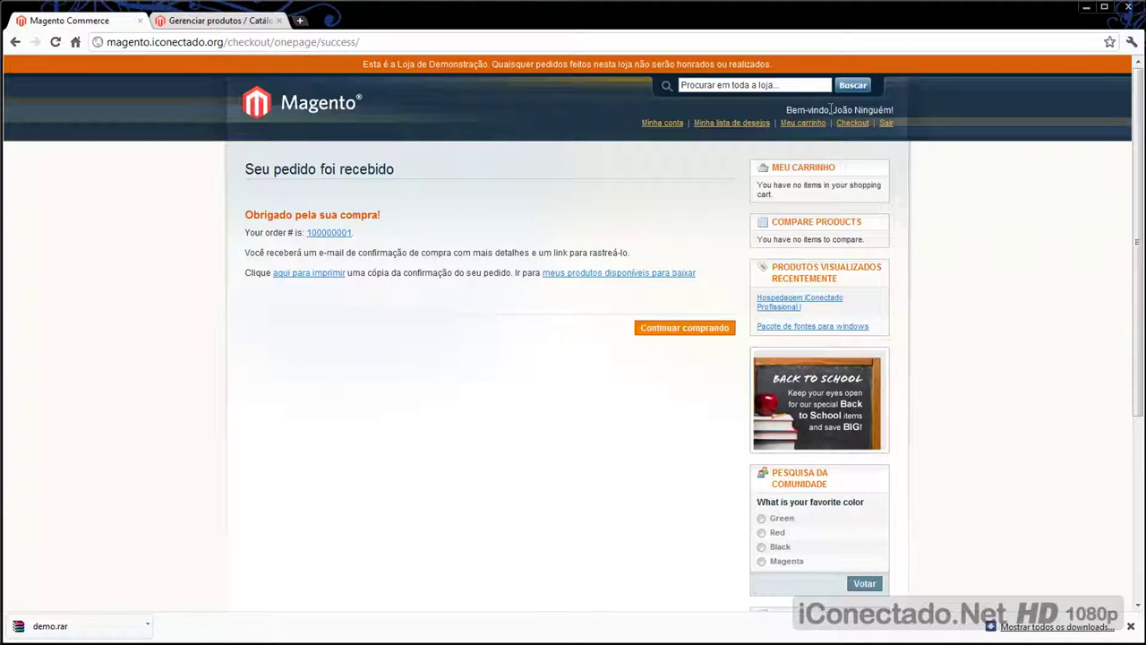
click(673, 126)
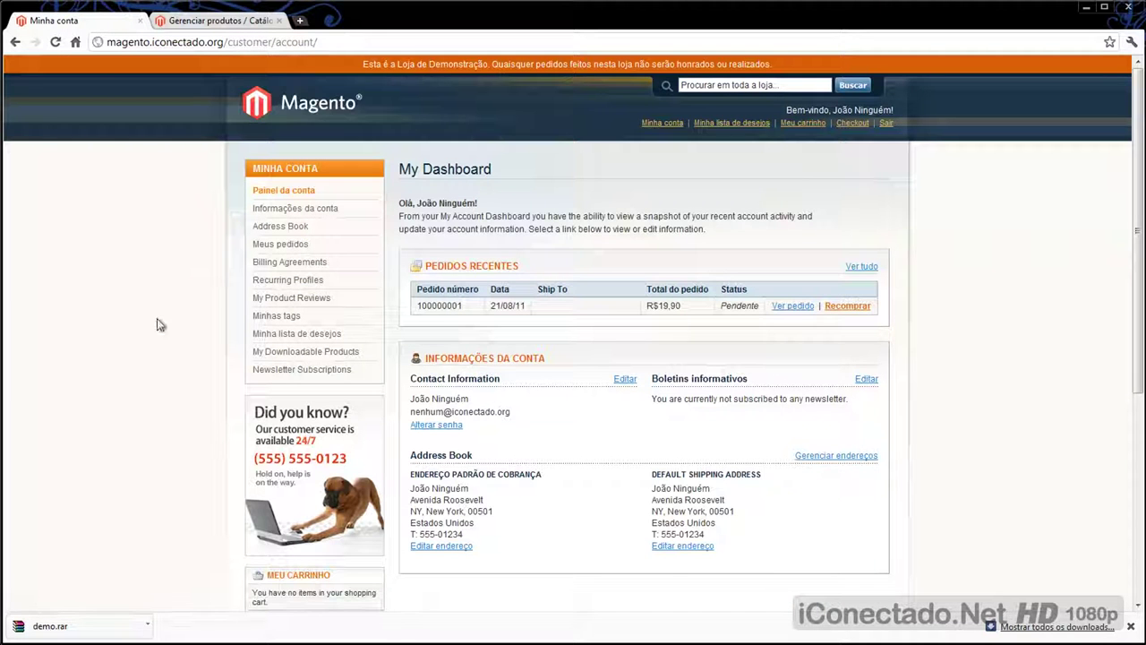
click(305, 356)
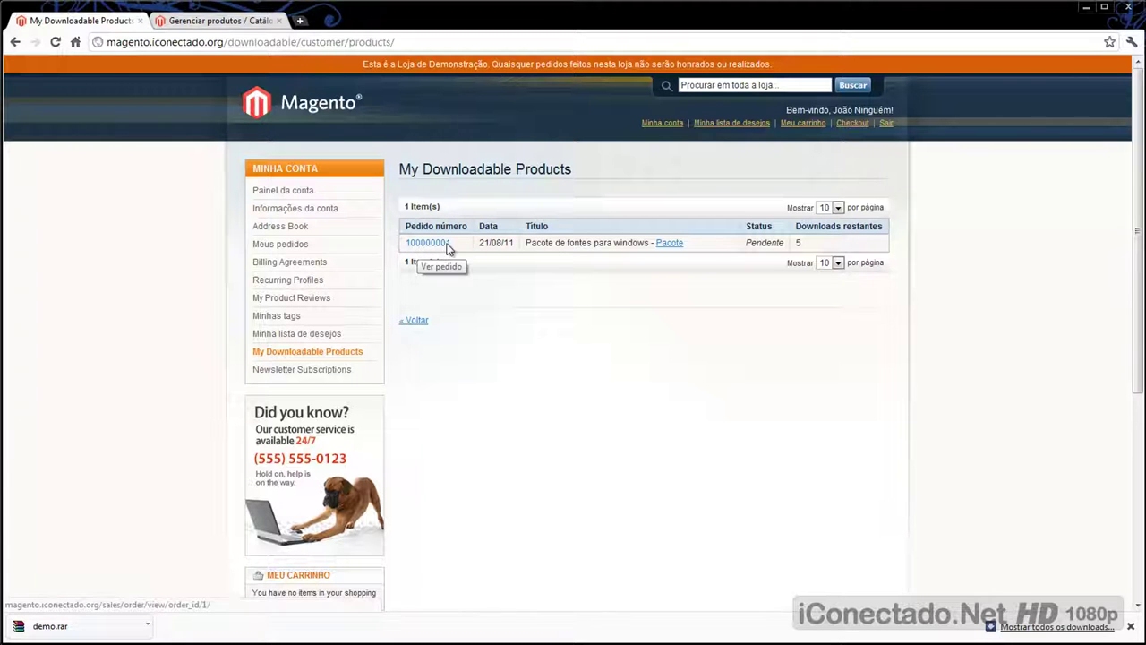
drag(476, 249, 611, 243)
click(680, 276)
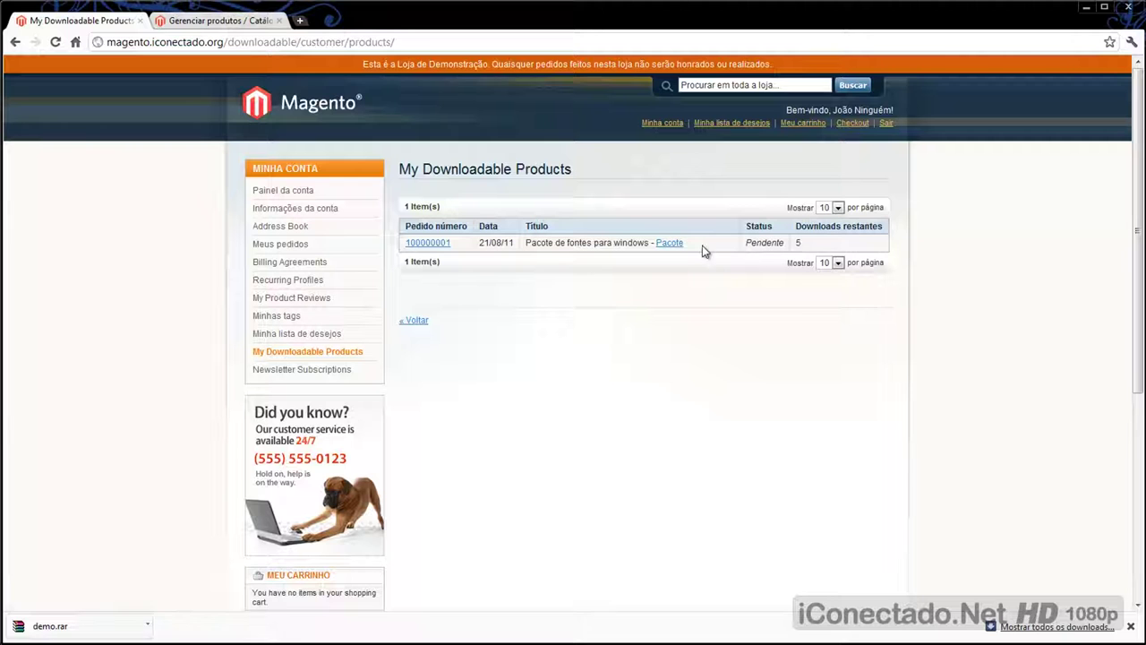
drag(747, 243, 777, 242)
click(1131, 625)
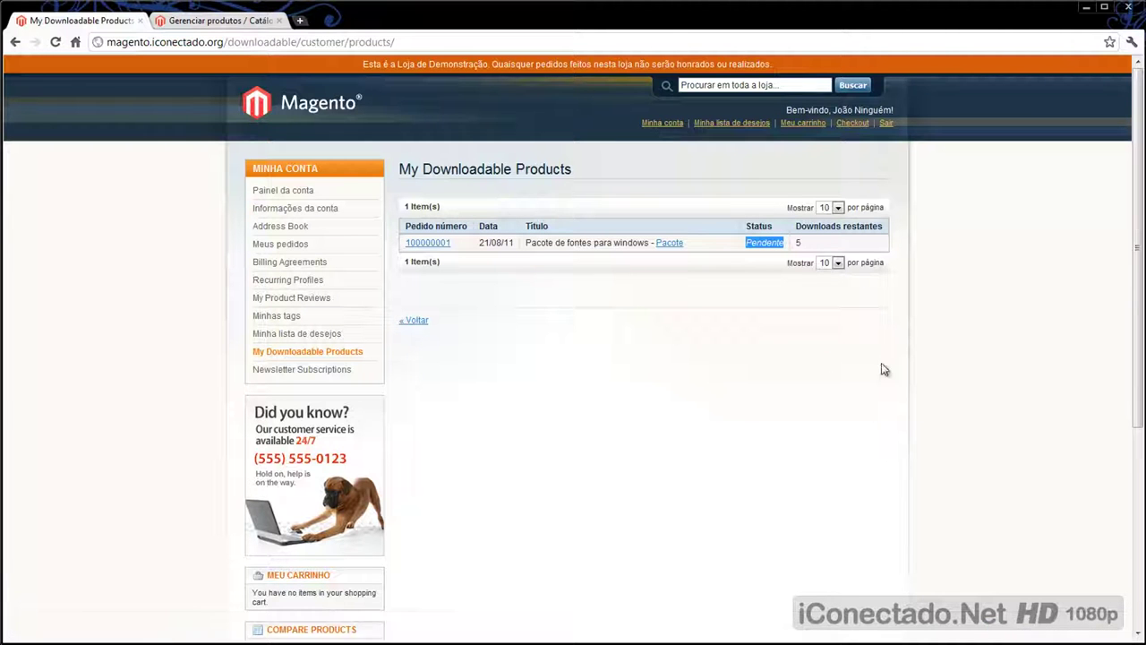
Step: Switch to the Magento admin and open the new font package order from the sales orders list
click(206, 21)
click(249, 182)
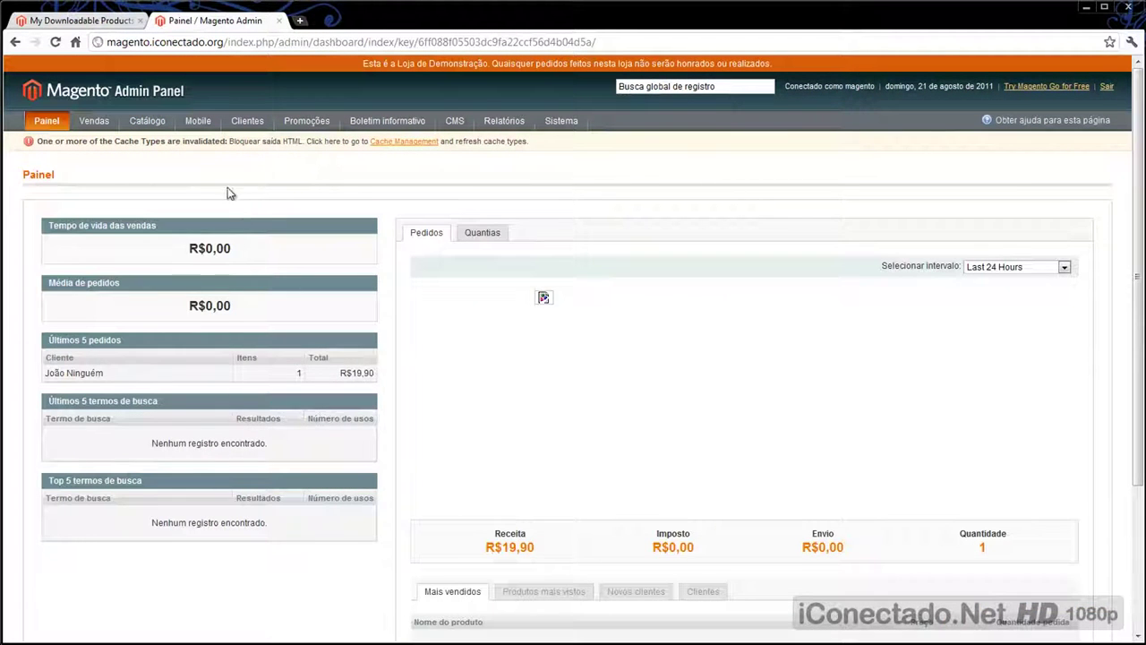
mouse_move(94, 120)
click(100, 141)
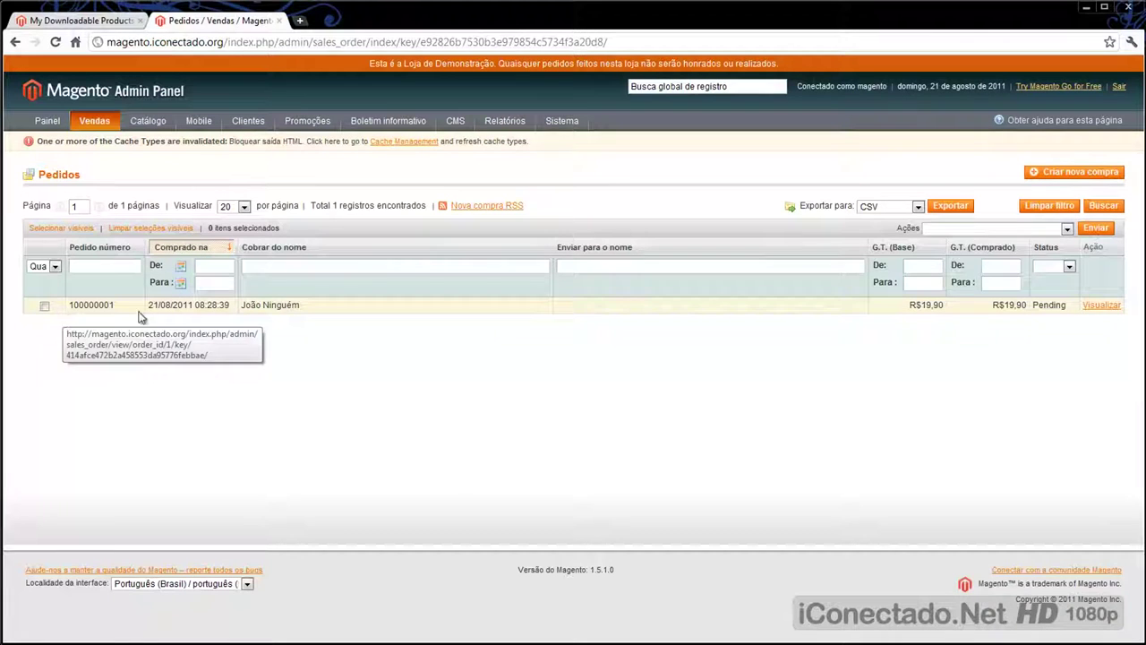
click(1101, 305)
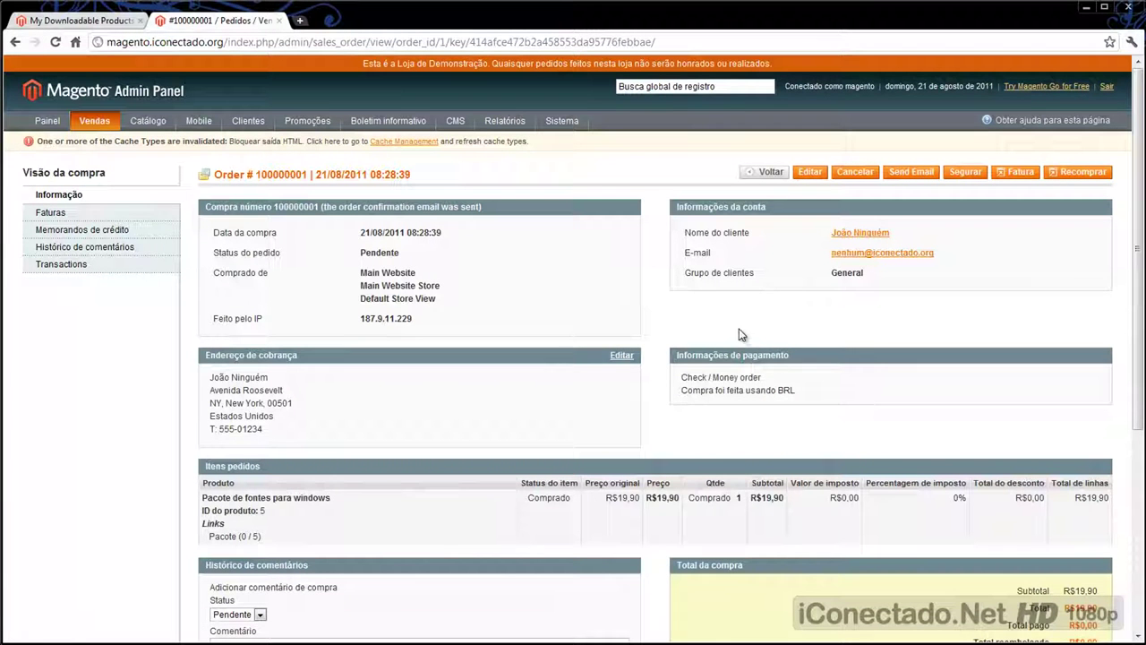
Step: Create and submit an invoice for the order, with an e-mail copy of the invoice enabled
click(1017, 173)
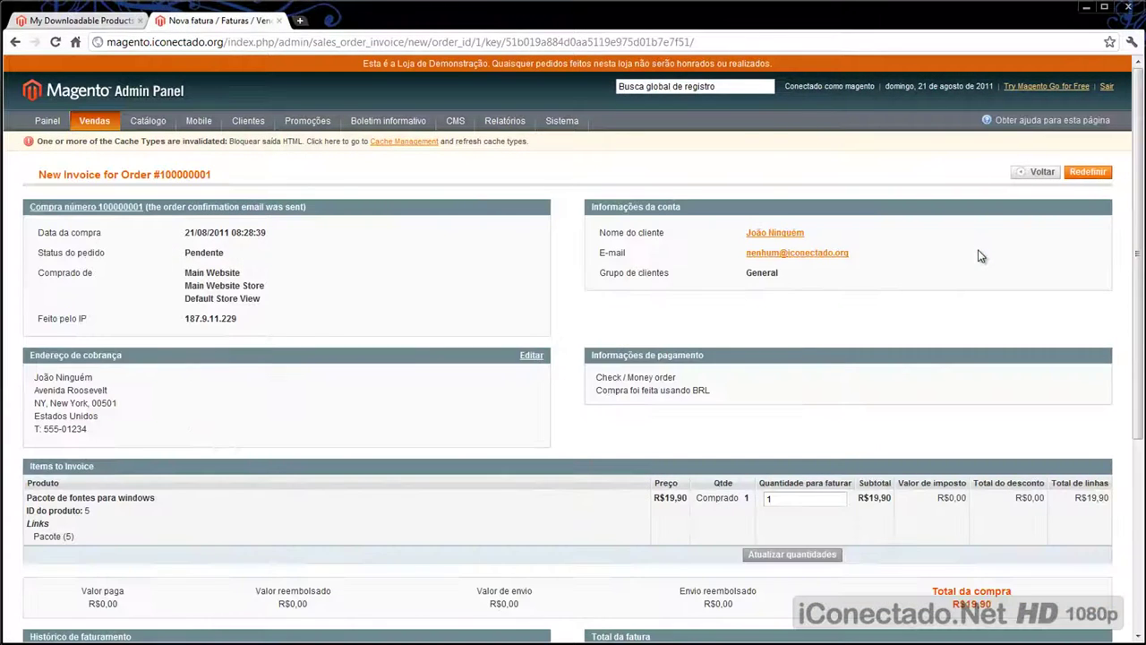
scroll(977, 250, down, 3)
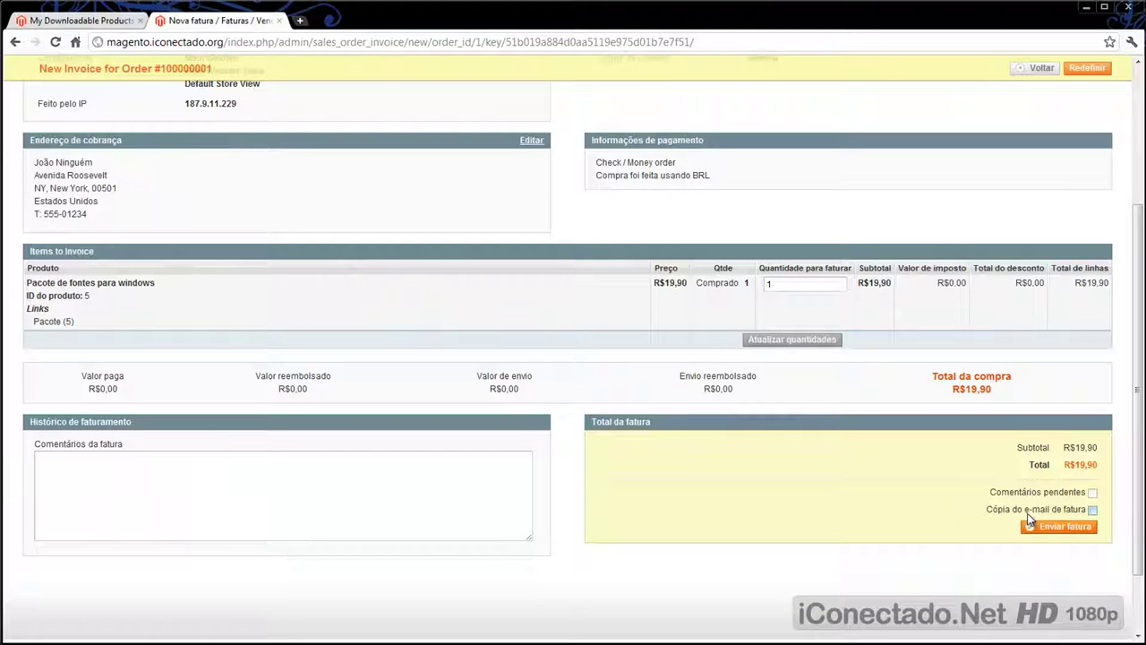
click(1092, 510)
click(1060, 526)
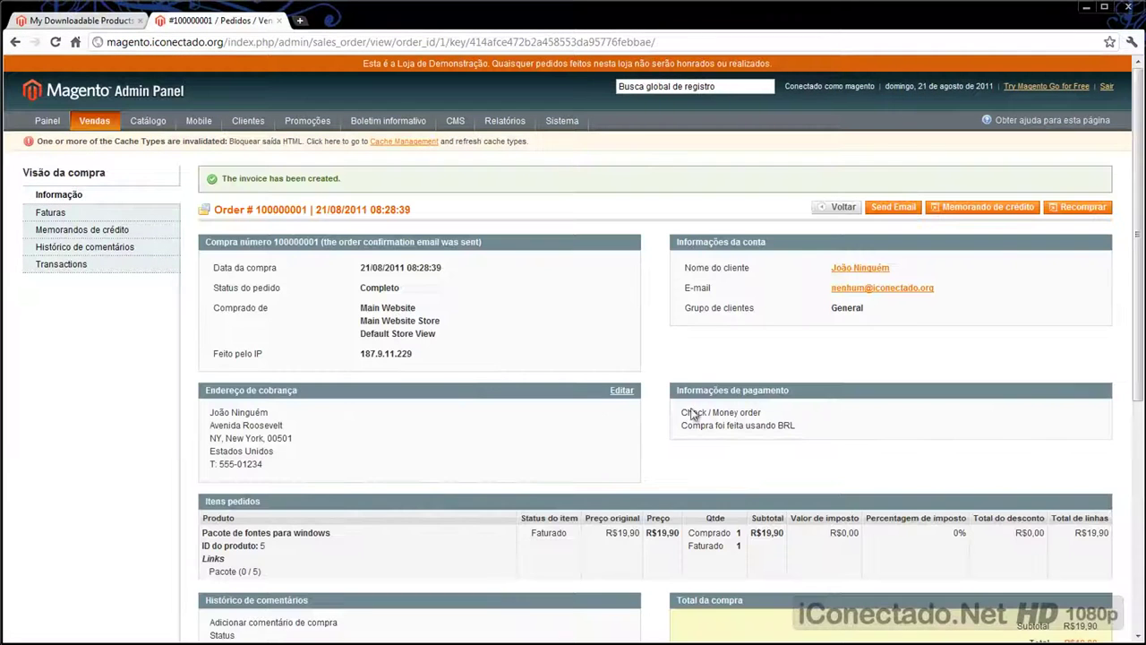
scroll(514, 328, down, 3)
scroll(514, 358, up, 3)
drag(229, 178, 336, 178)
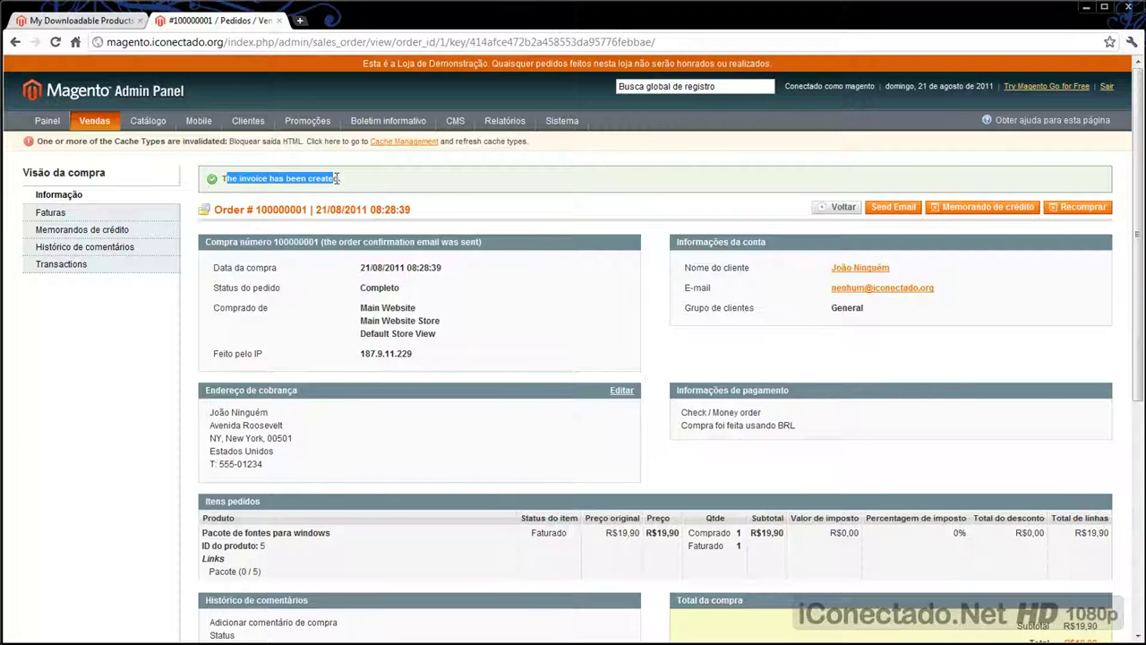
click(516, 285)
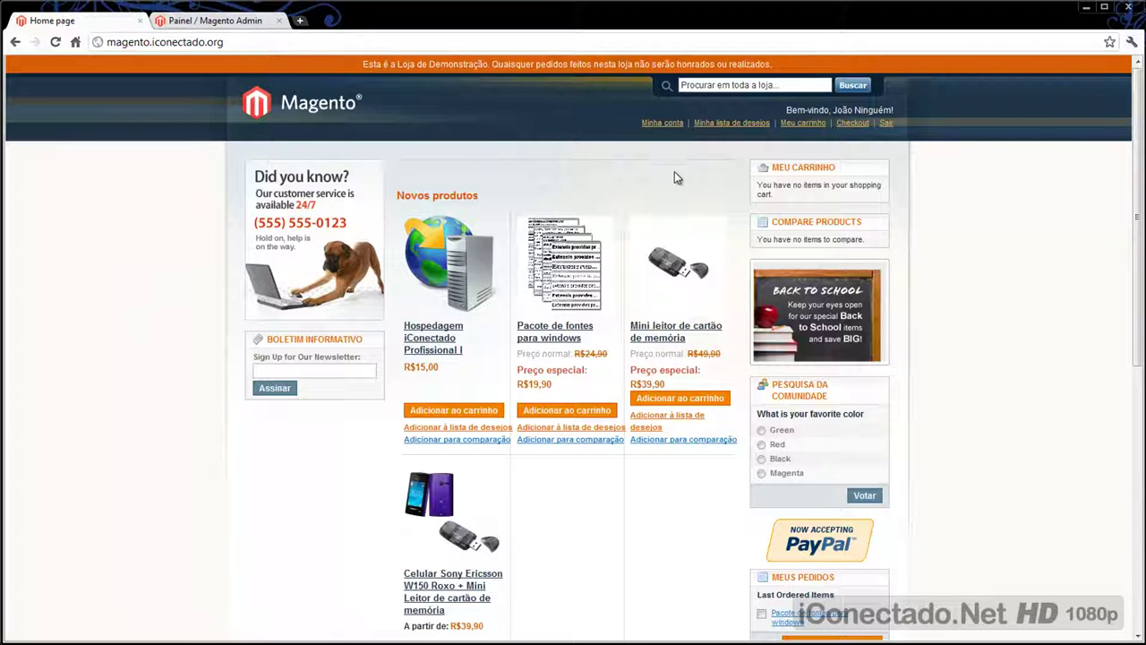
Step: Return to the storefront account and check the font package's status in My Downloadable Products
click(663, 122)
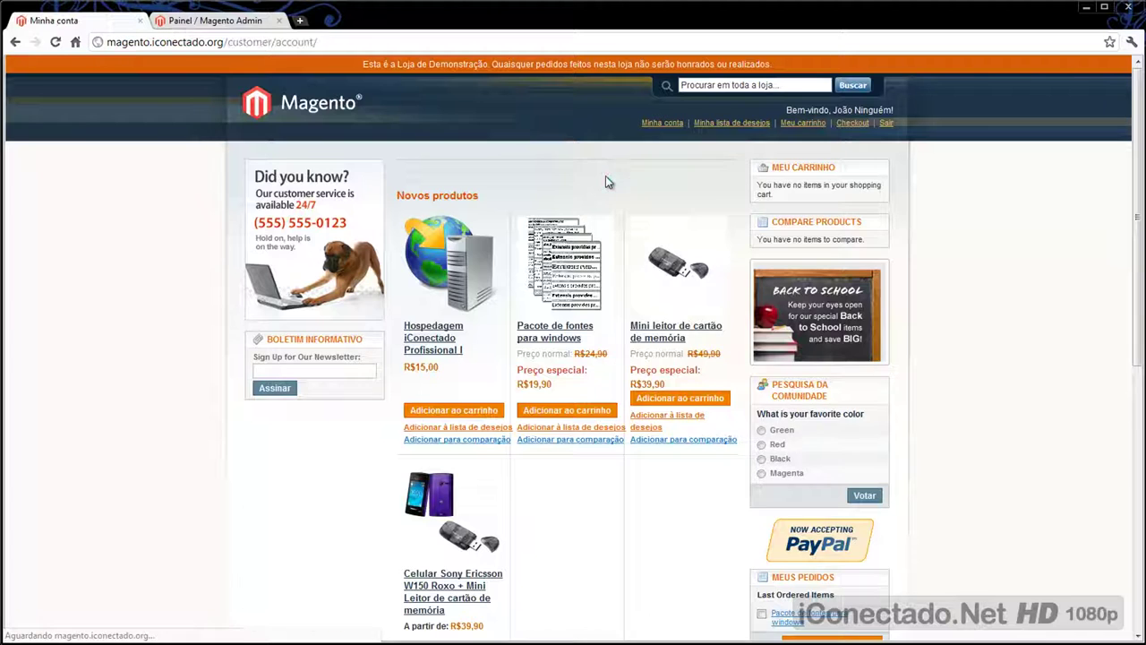
click(296, 353)
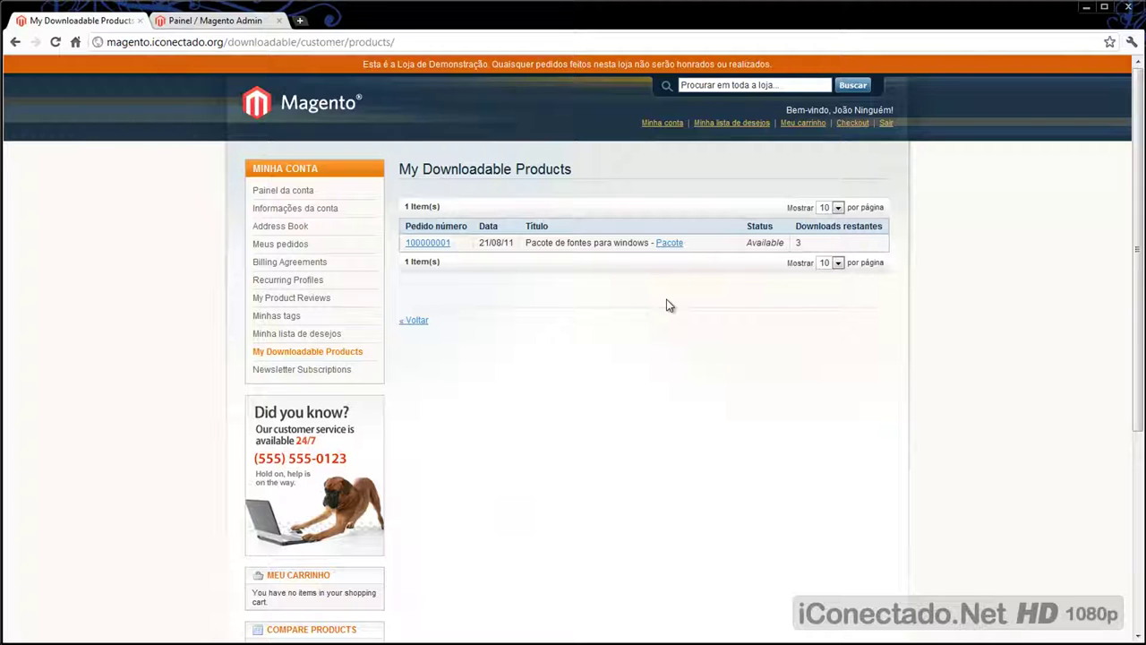
drag(748, 242, 779, 242)
click(783, 243)
drag(749, 243, 788, 243)
click(716, 354)
Step: Download the purchased "Pacote" file and reload the list to check the remaining downloads
click(678, 245)
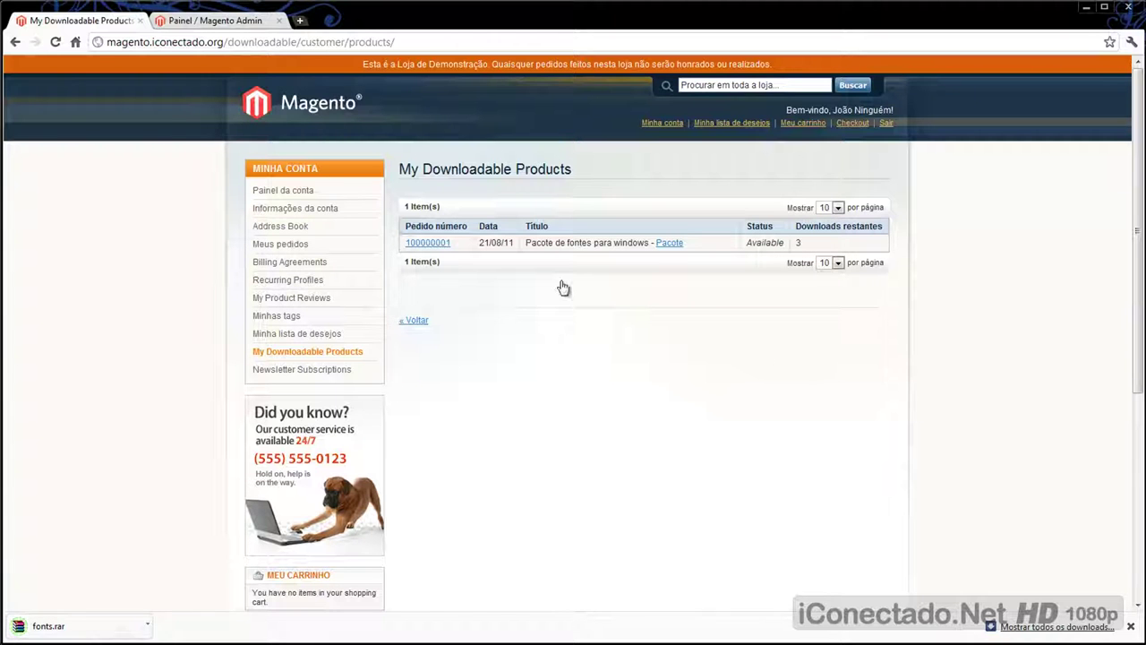
click(55, 42)
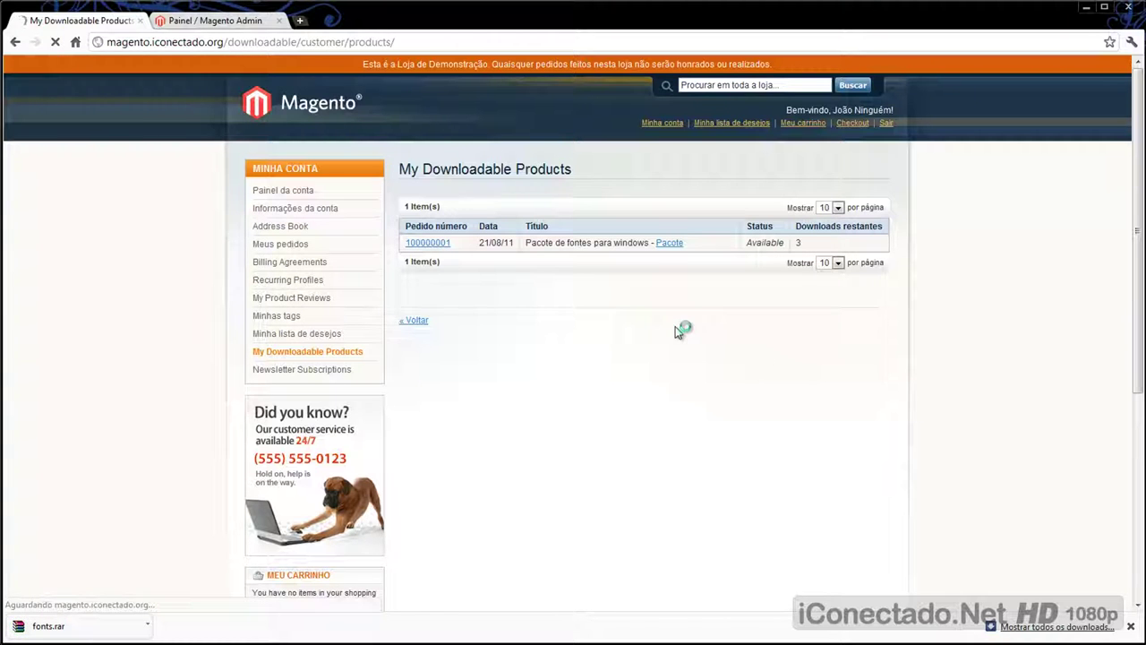